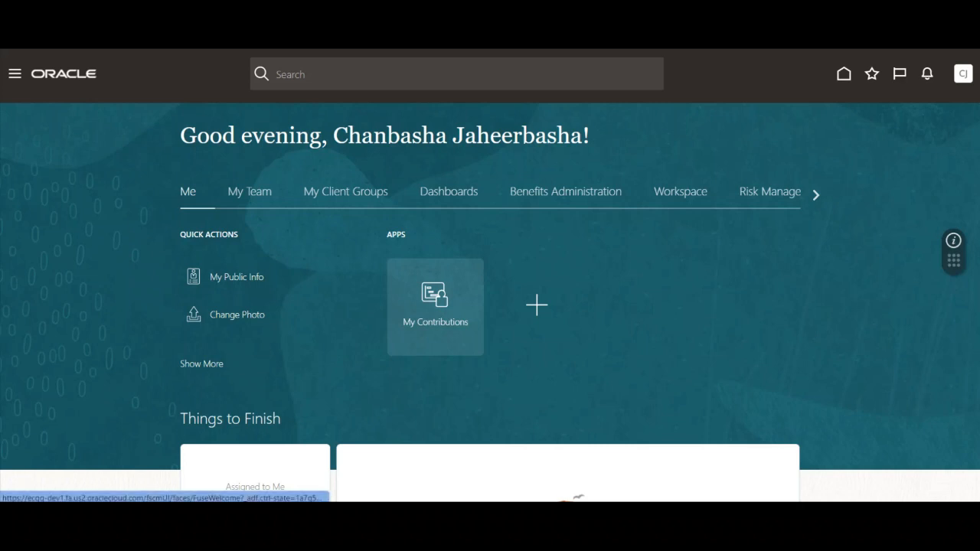
Step: Open Reports and Analytics from the Tools group and browse the full report catalog
left_click(15, 73)
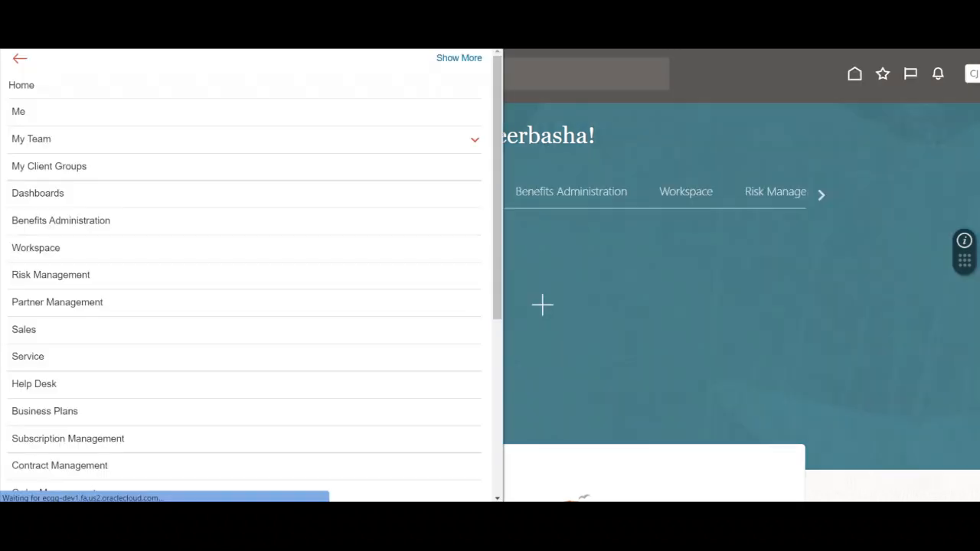
scroll(245, 283, "down", 2)
scroll(245, 283, "down", 5)
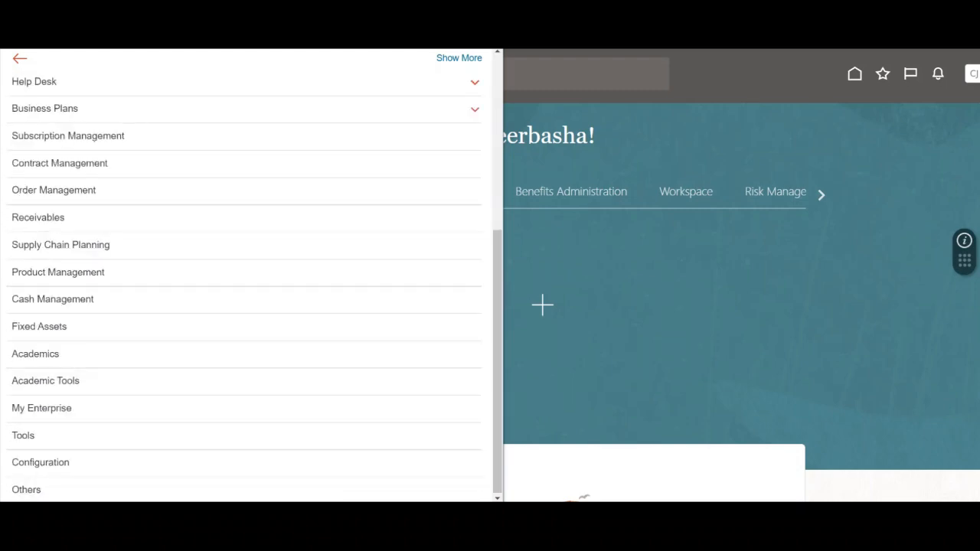
left_click(475, 436)
scroll(428, 451, "down", 2)
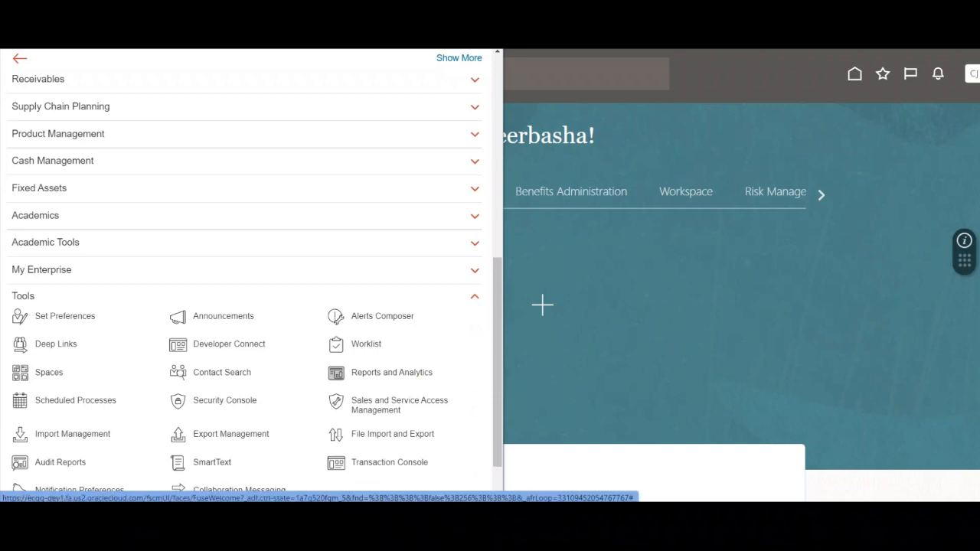
left_click(391, 372)
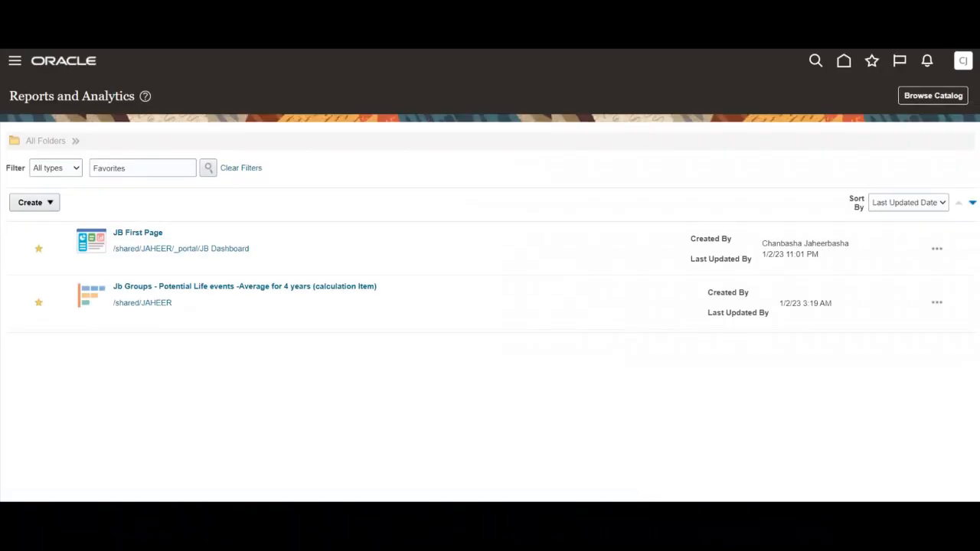
left_click(932, 96)
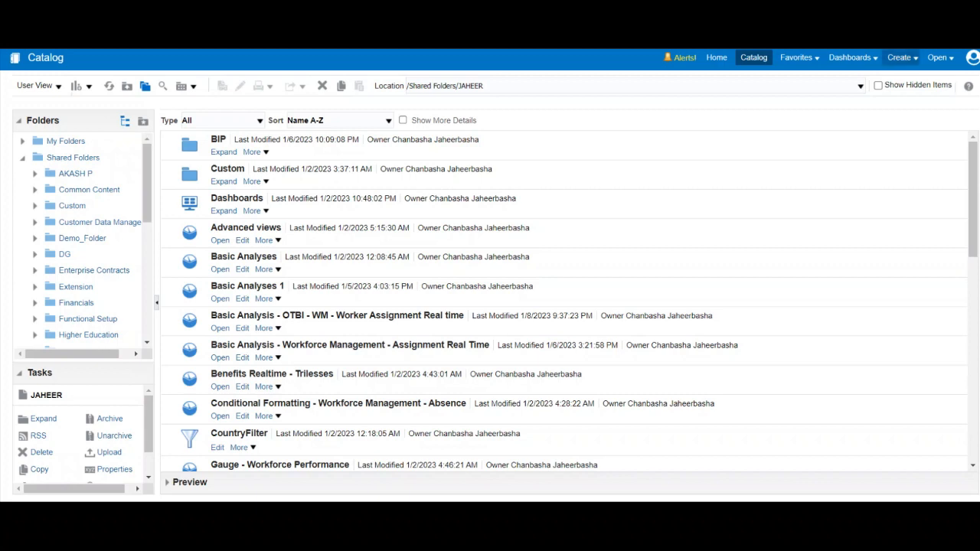
Step: Create a new saved filter based on the Workforce Management - Worker Assignment Real Time subject area
left_click(900, 58)
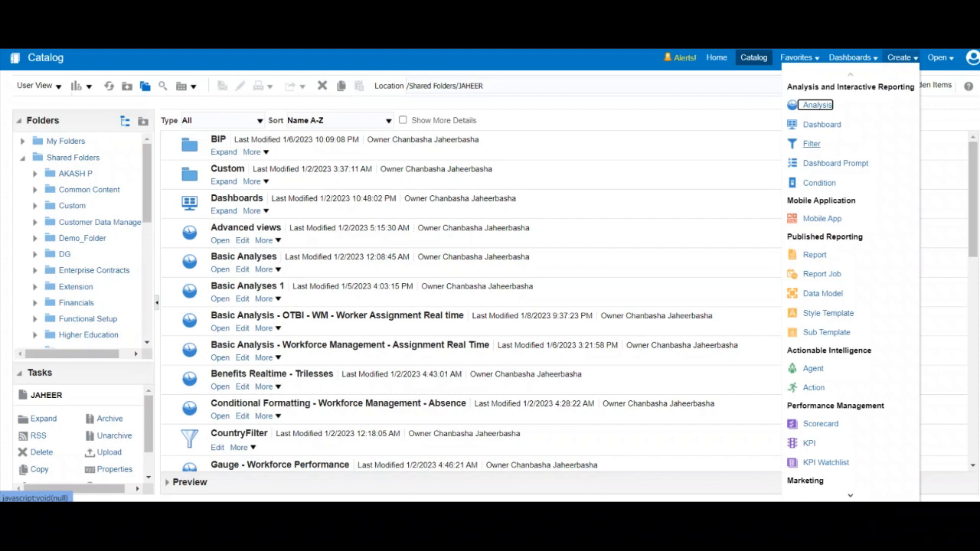
left_click(811, 144)
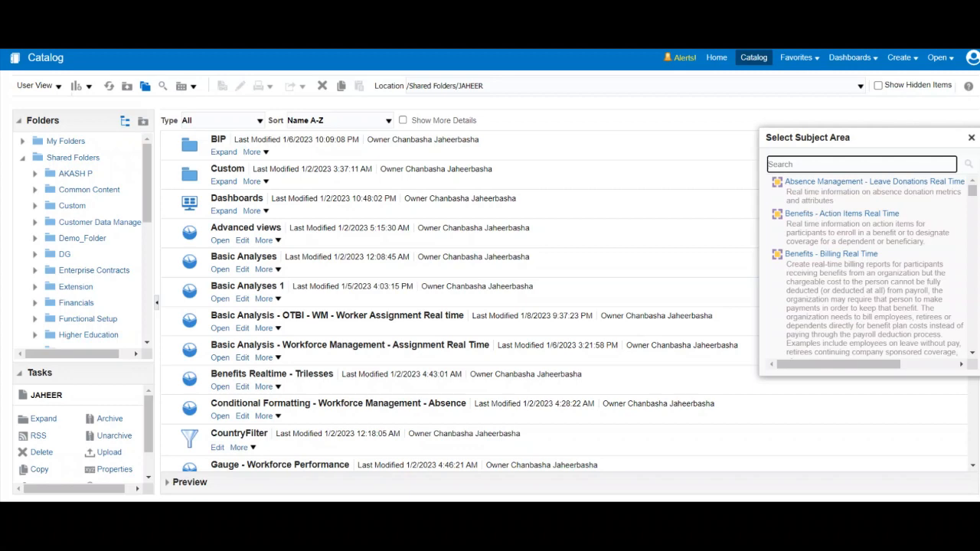
left_click_drag(972, 191, 972, 344)
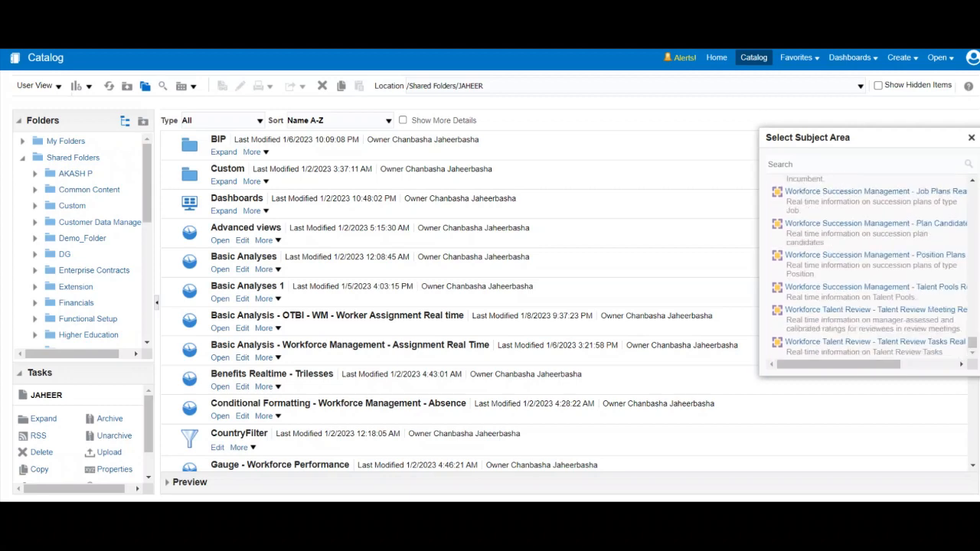
scroll(869, 268, "up", 7)
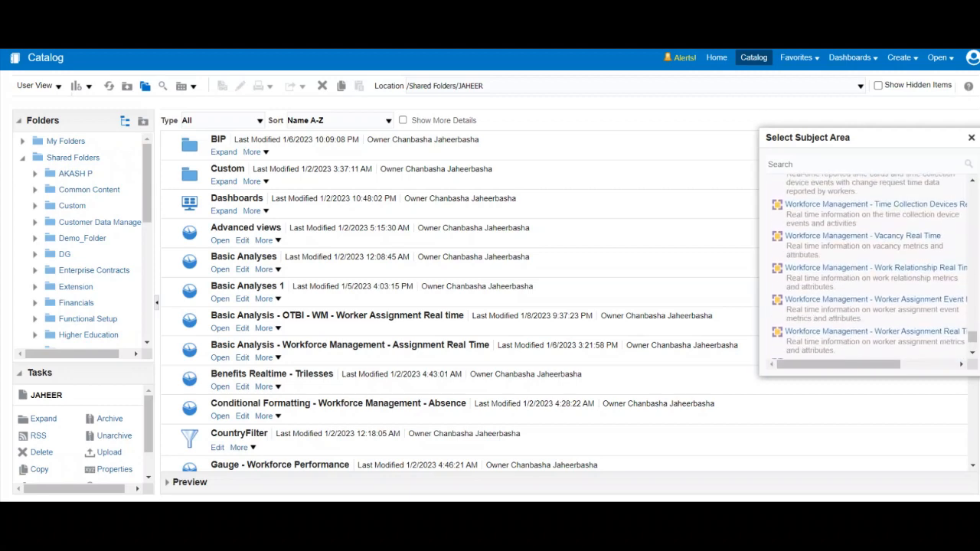
scroll(868, 268, "down", 1)
scroll(869, 268, "down", 1)
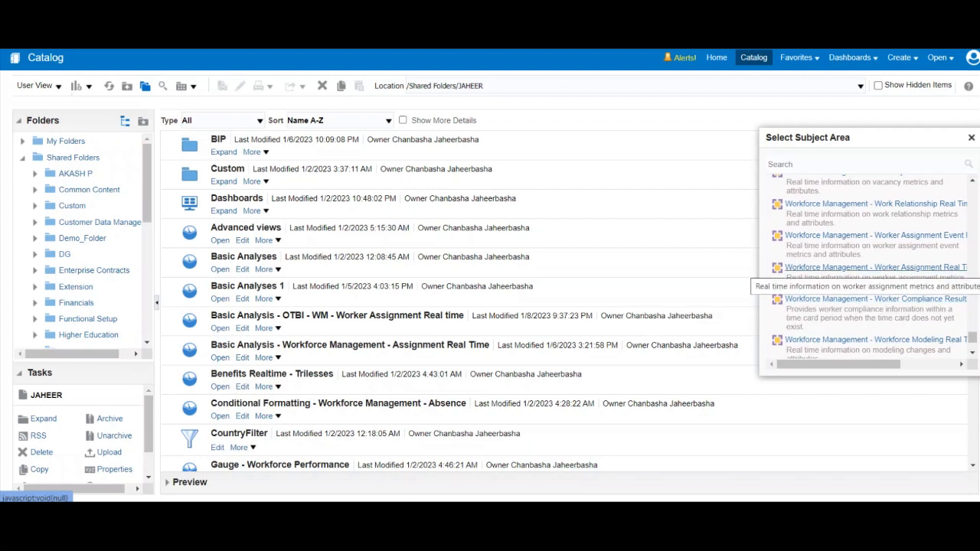
left_click(872, 267)
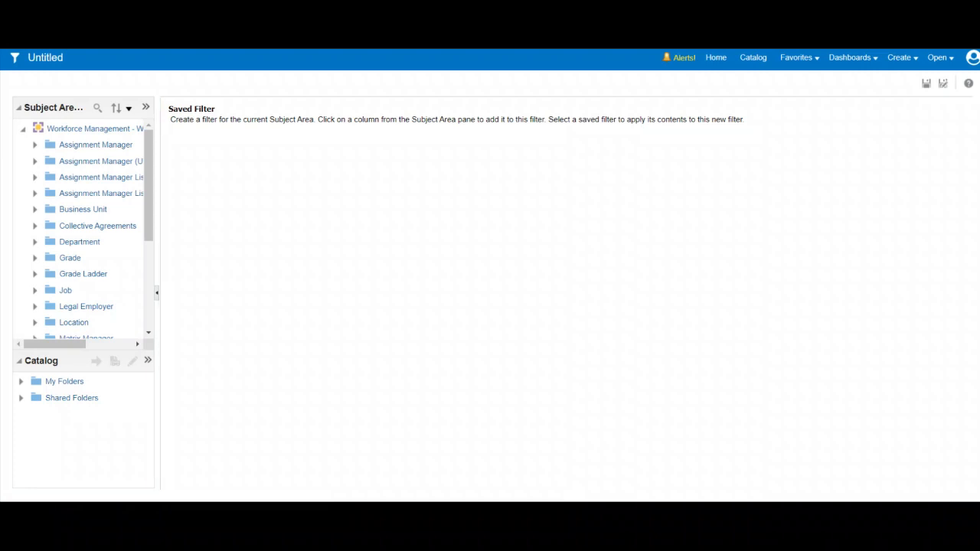
Step: Start a filter on the Country column of the Location folder with the operator is equal to / is in
left_click_drag(159, 229, 298, 229)
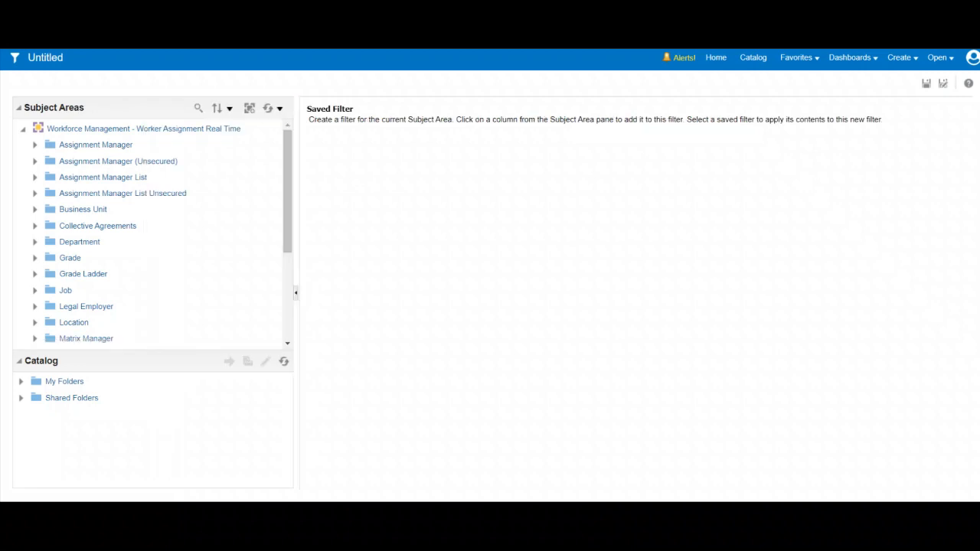
scroll(153, 233, "down", 3)
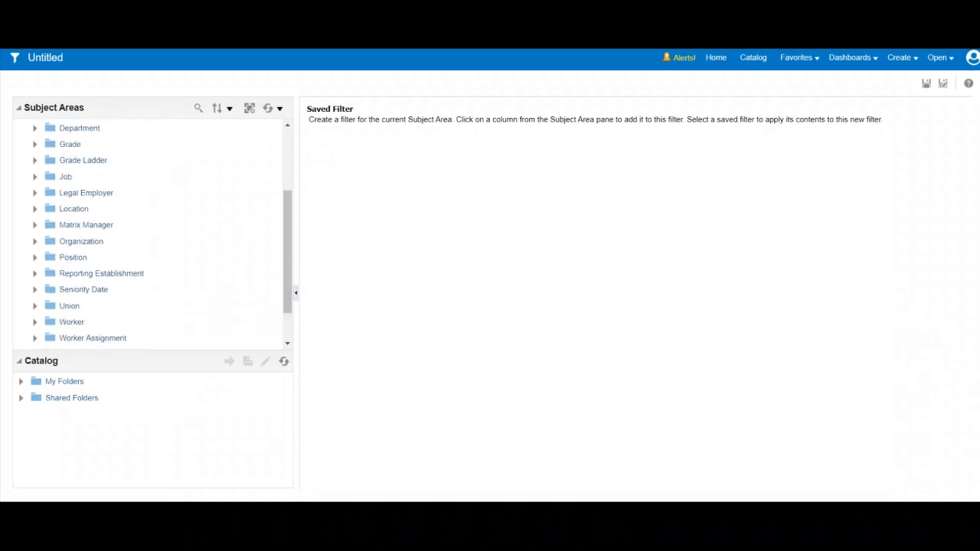
left_click(35, 209)
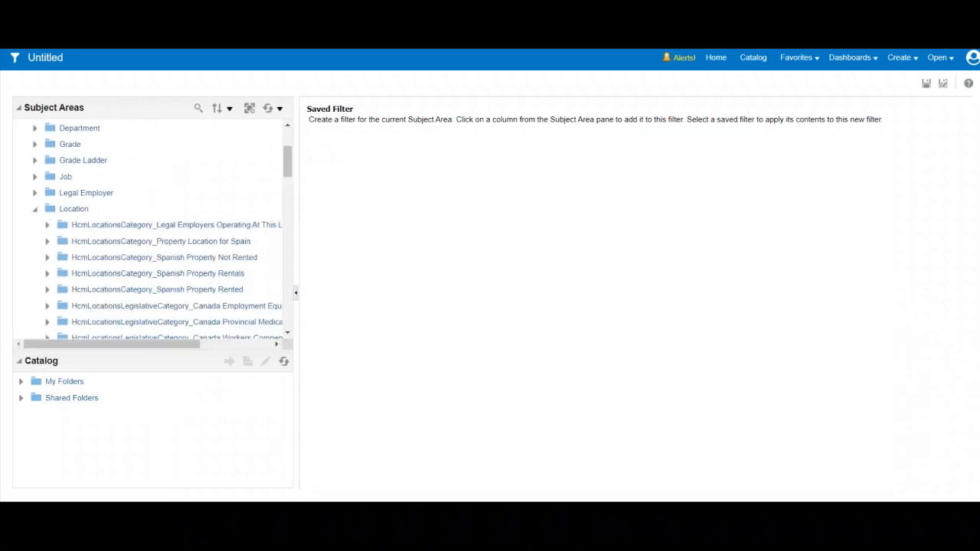
left_click_drag(287, 162, 287, 237)
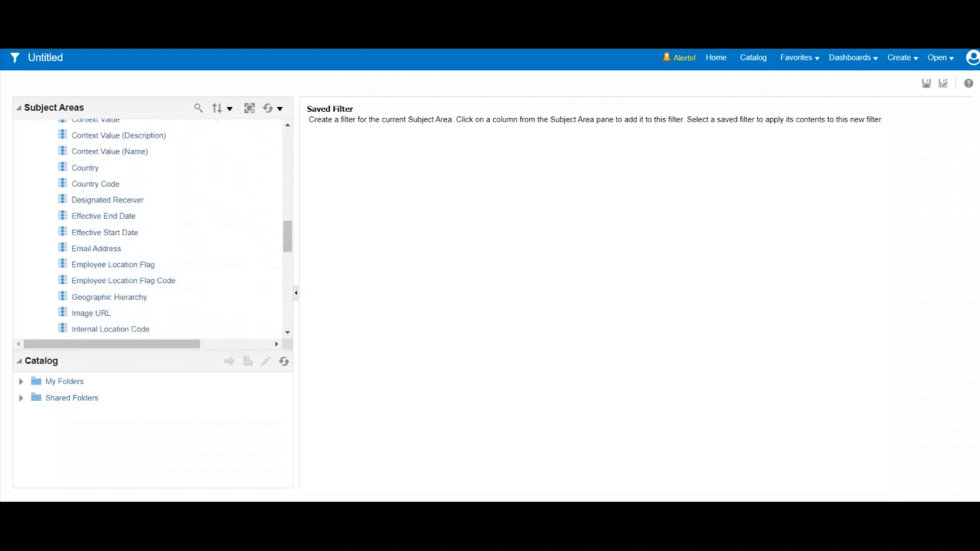
left_click(87, 167)
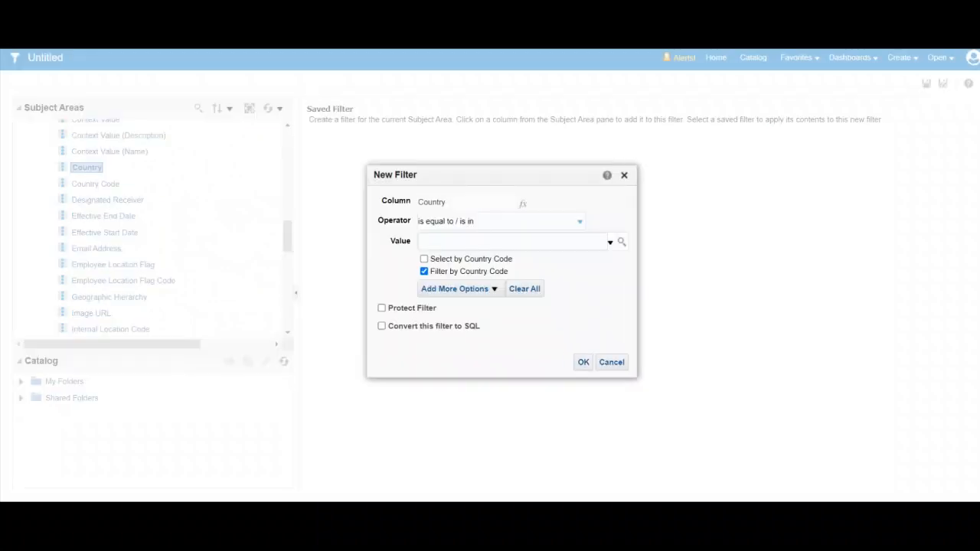
left_click(579, 222)
left_click(446, 236)
Step: Find the values containing United and filter Country on NULL, United Arab Emirates - AE, United Kingdom - GB and United States - US
left_click(621, 242)
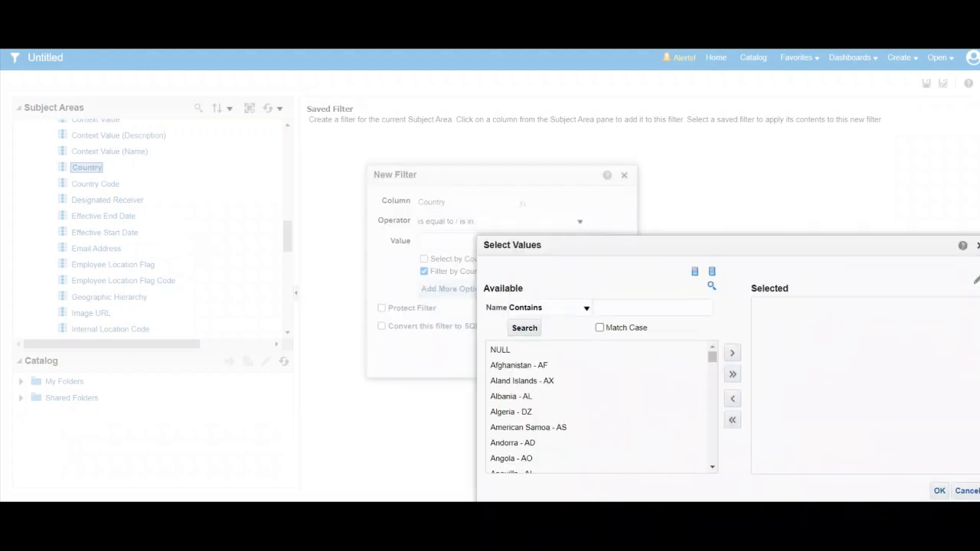
left_click_drag(711, 357, 712, 456)
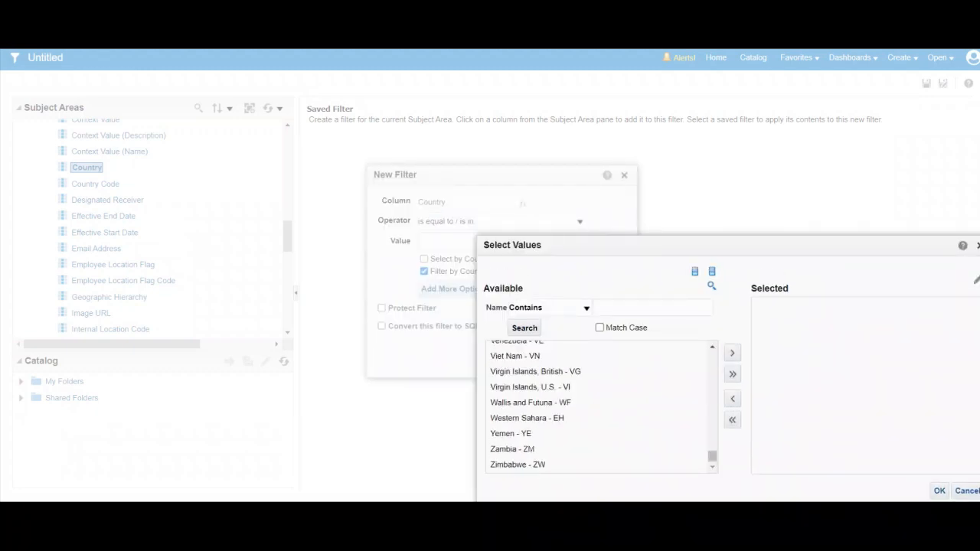
type("United")
key("Return")
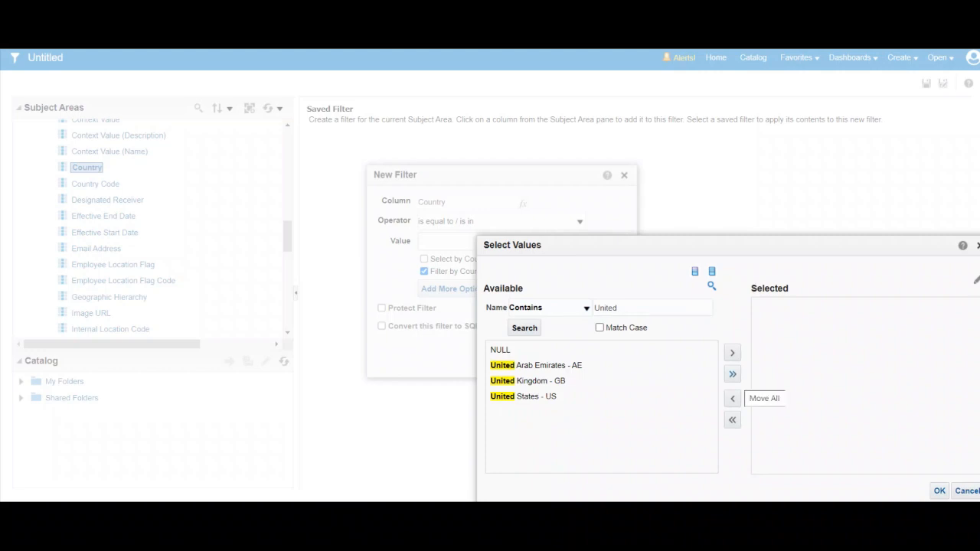
left_click(732, 374)
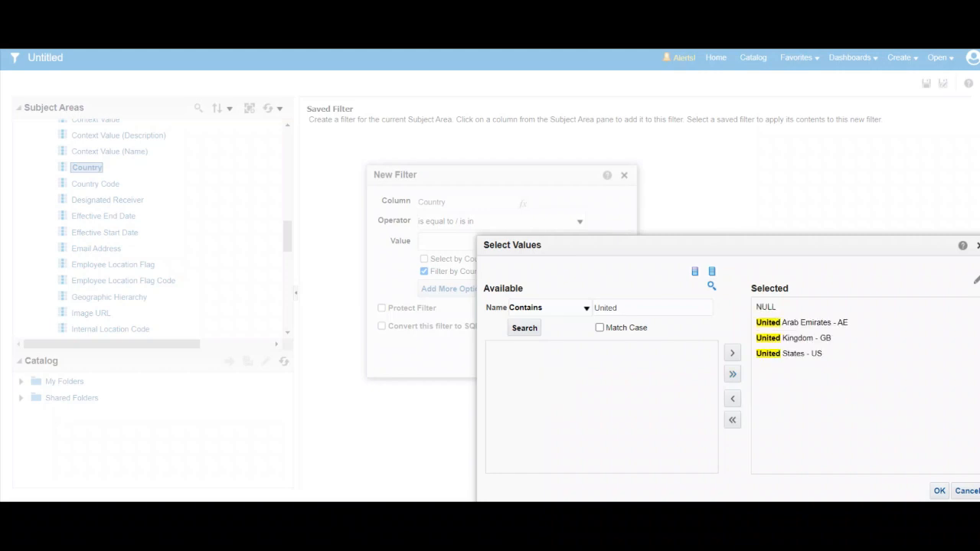
left_click_drag(689, 245, 557, 178)
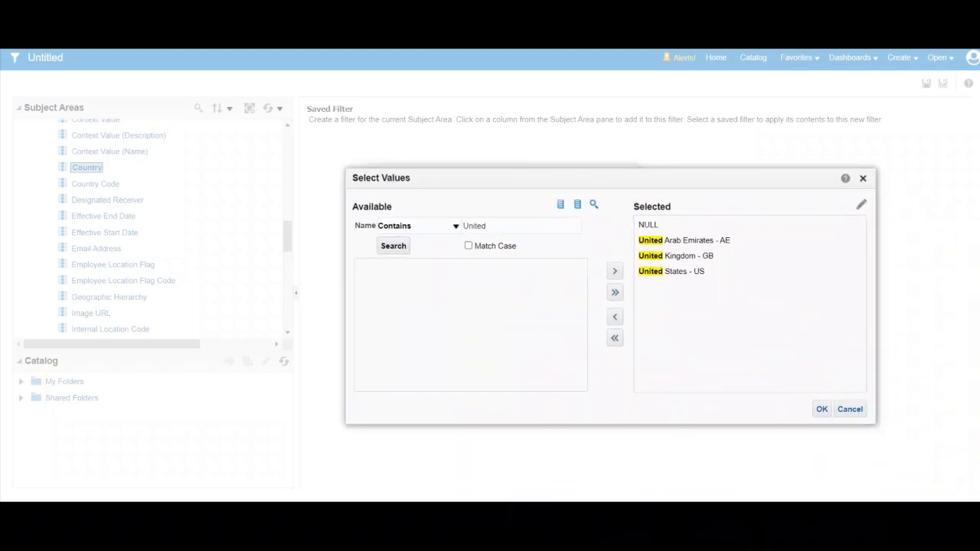
left_click(821, 409)
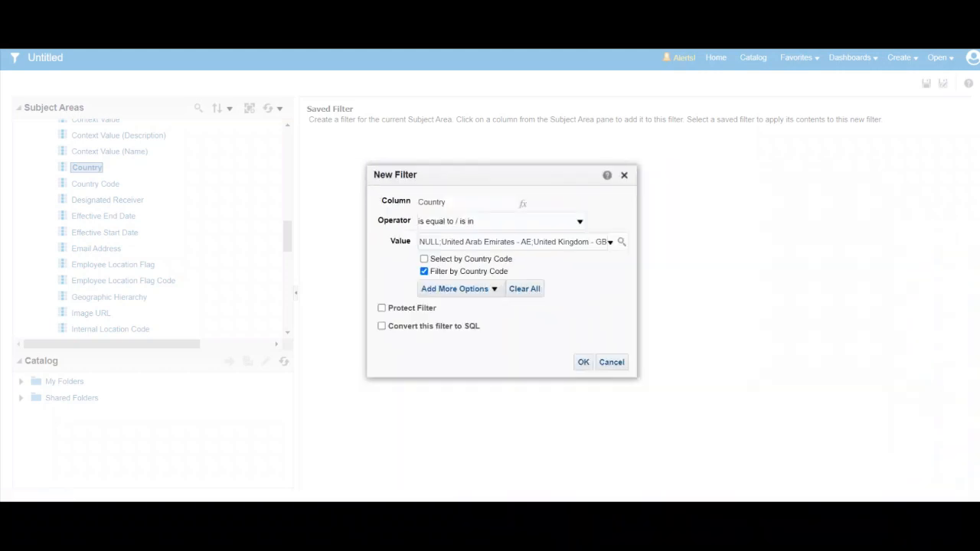
left_click(583, 362)
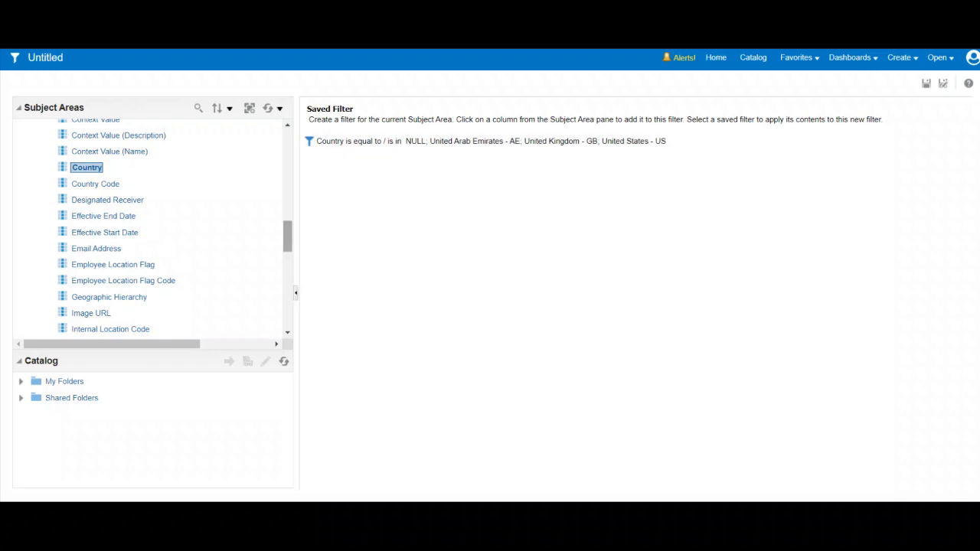
Step: Add a second condition on the Job folder's Job Family column with the operator is not null
scroll(153, 225, "up", 3)
scroll(154, 226, "up", 3)
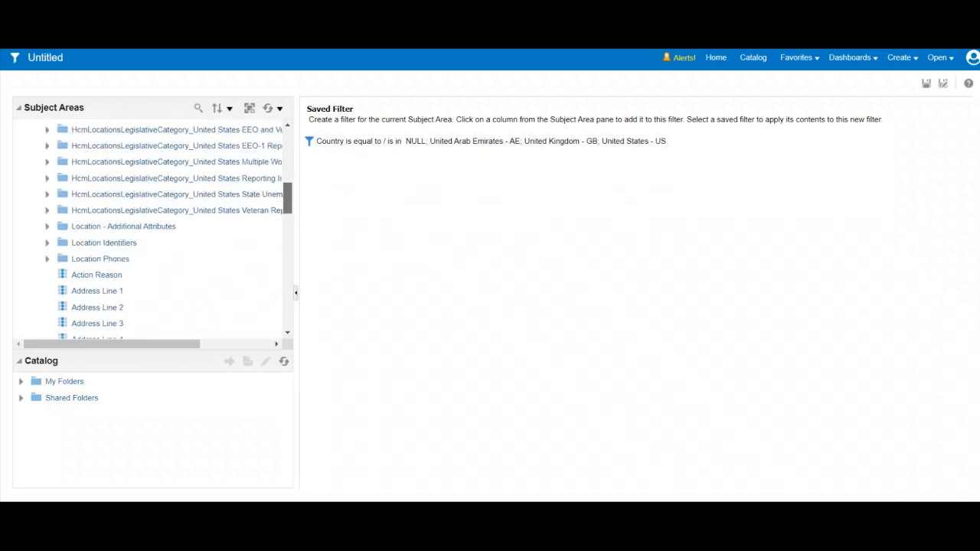
scroll(153, 225, "up", 10)
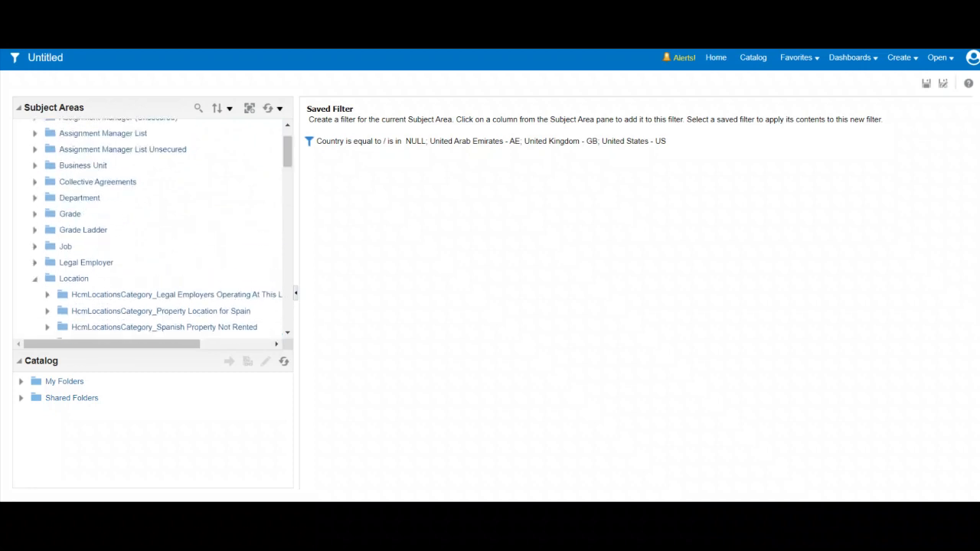
scroll(153, 226, "up", 2)
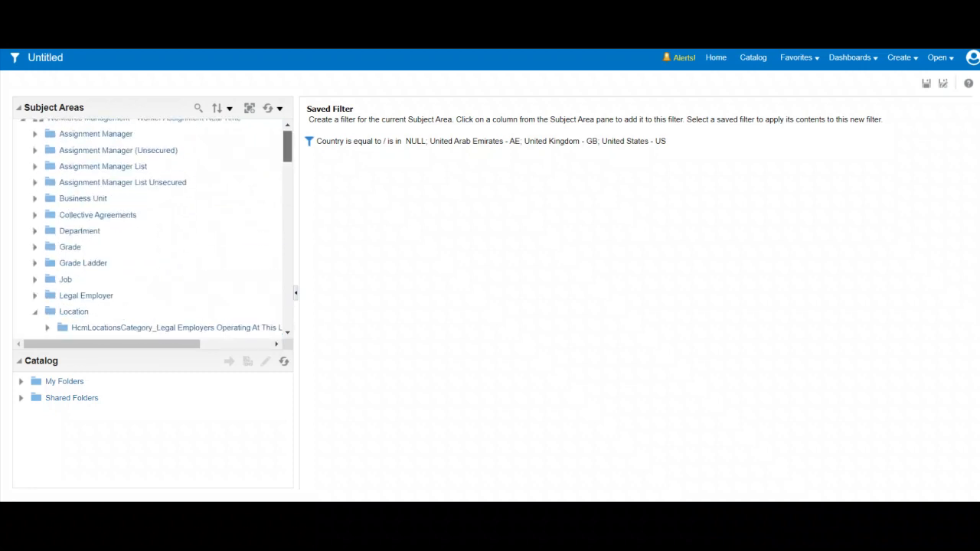
scroll(153, 225, "down", 3)
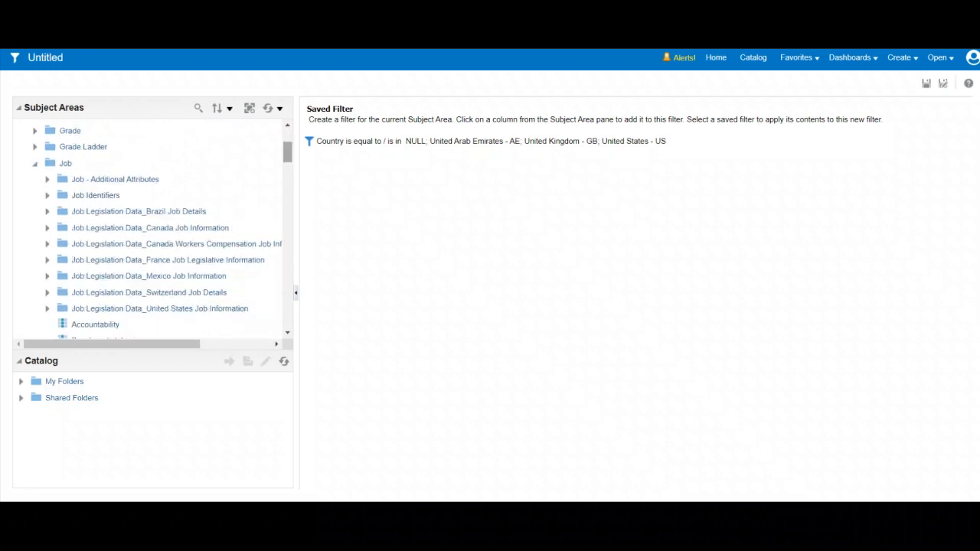
scroll(153, 225, "down", 7)
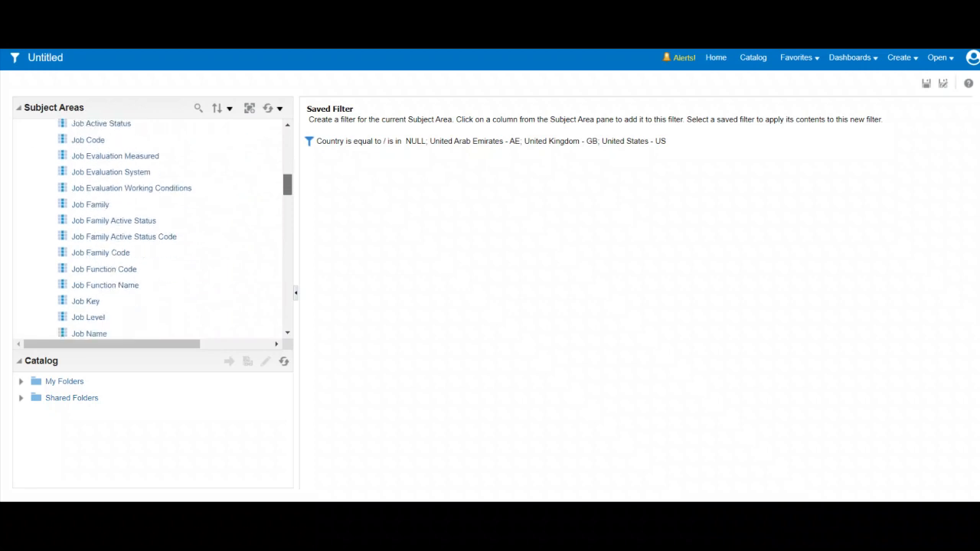
left_click(91, 204)
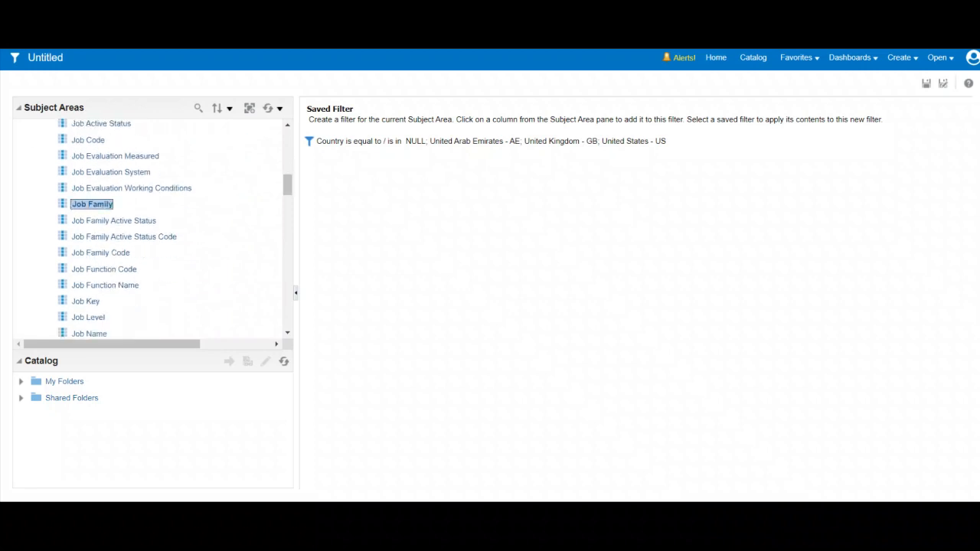
left_click(571, 222)
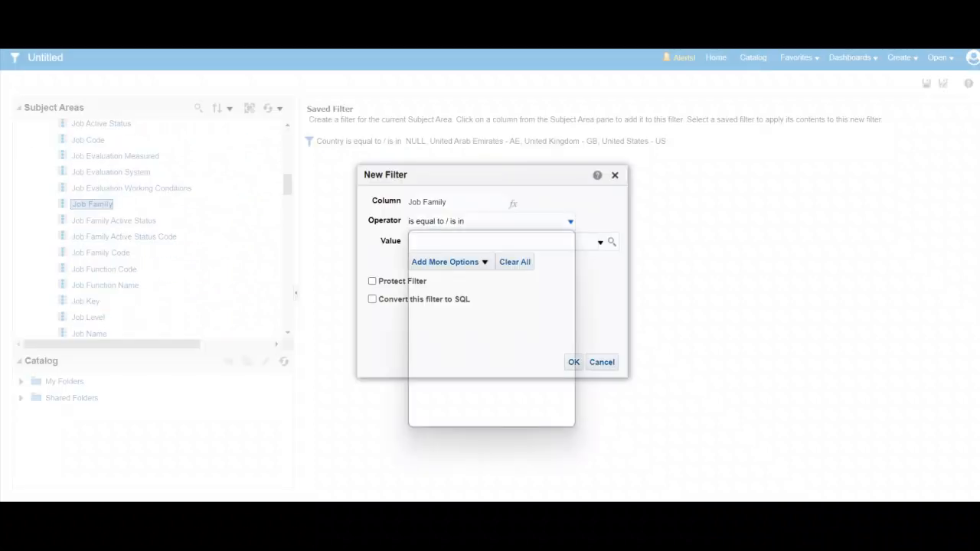
left_click(425, 313)
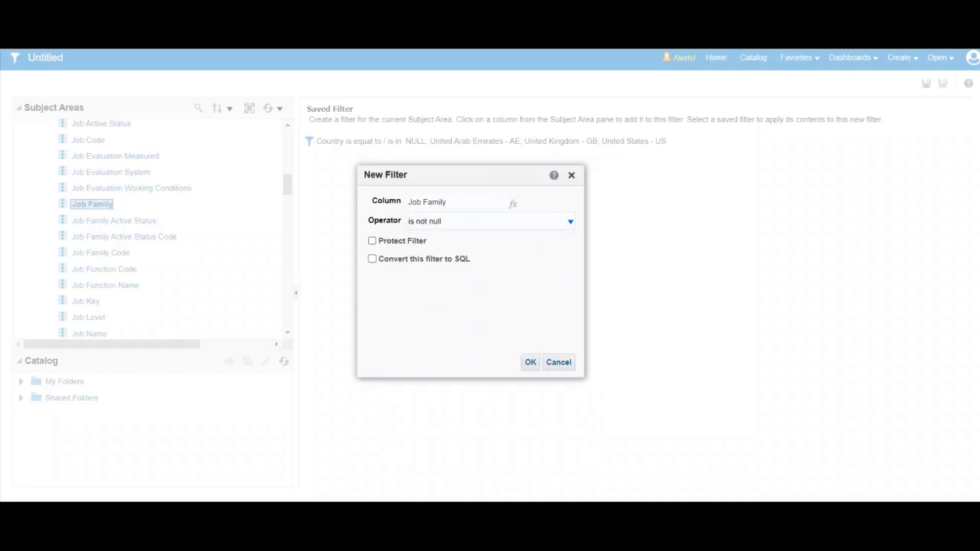
left_click(529, 362)
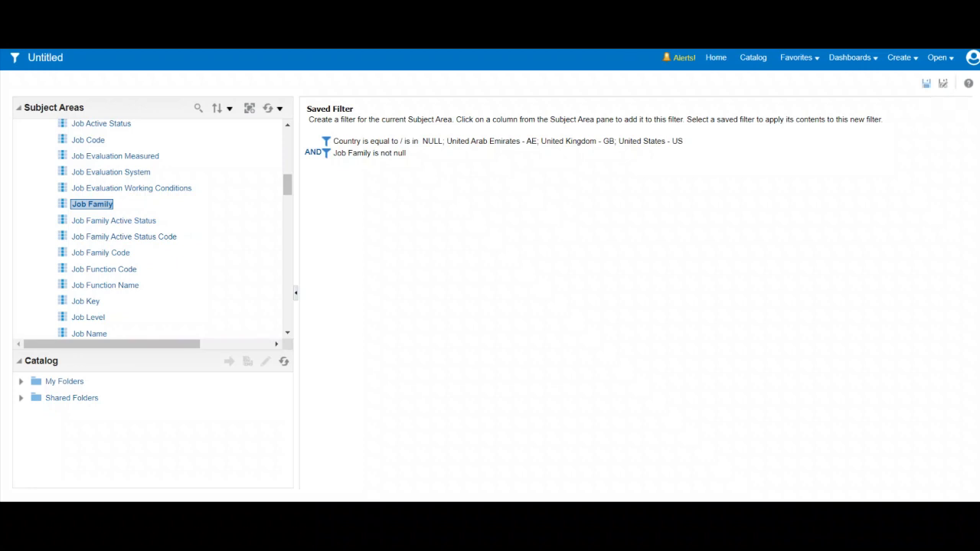
Step: Start saving the filter and choose the owner's personal folder directly under Shared Folders as the save location
left_click(926, 83)
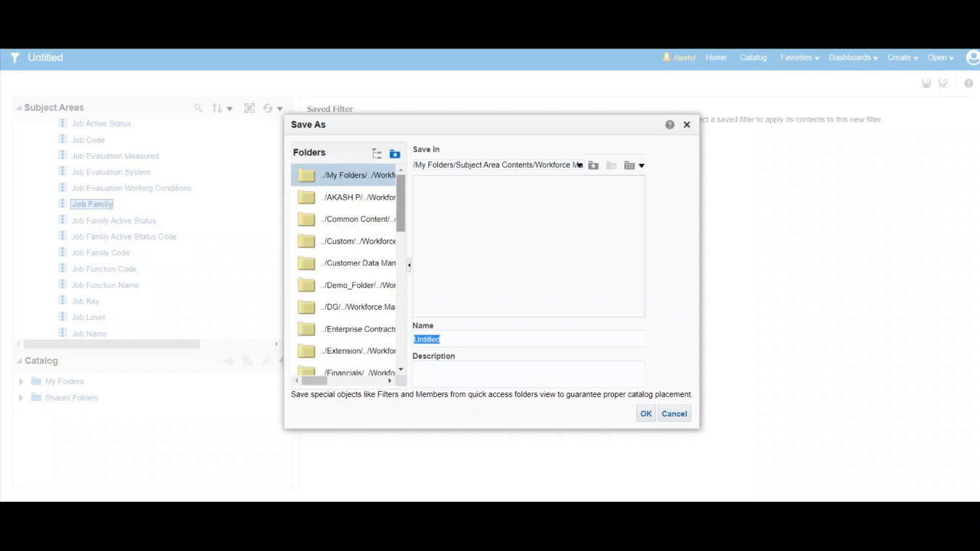
left_click_drag(400, 203, 401, 277)
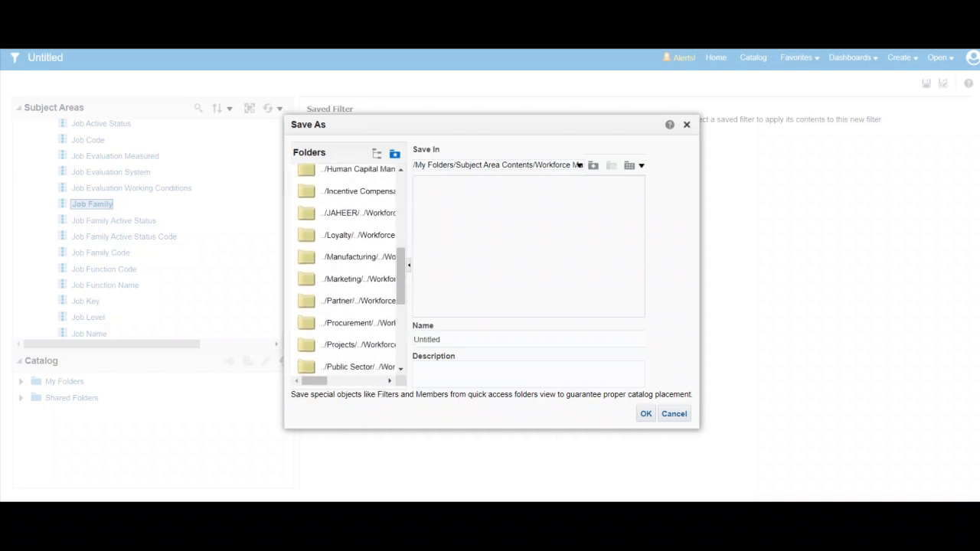
left_click(357, 213)
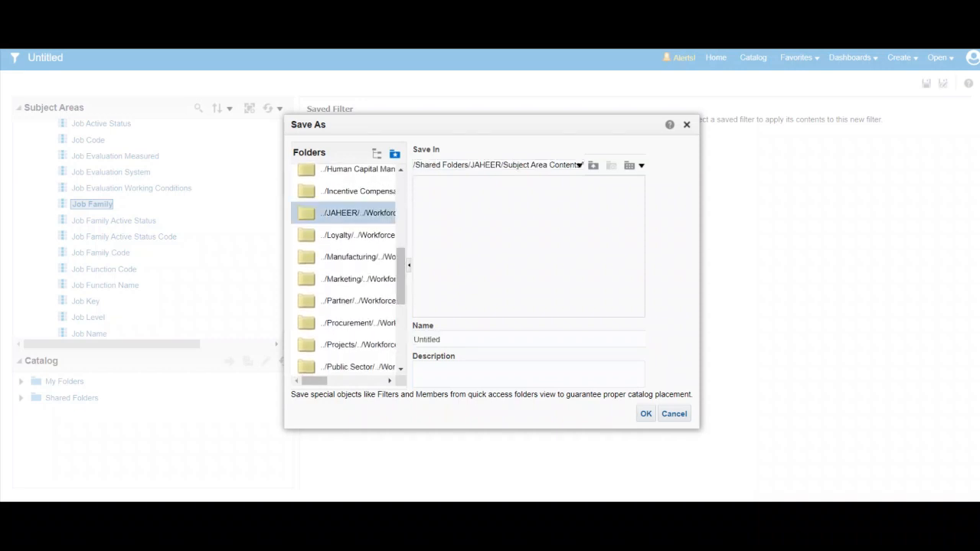
left_click(581, 164)
left_click(580, 165)
left_click(593, 166)
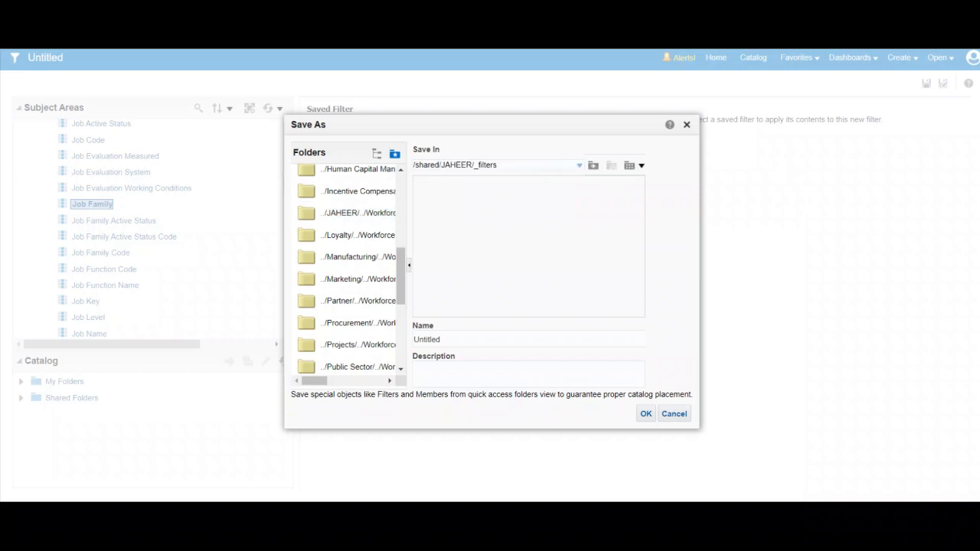
left_click(593, 166)
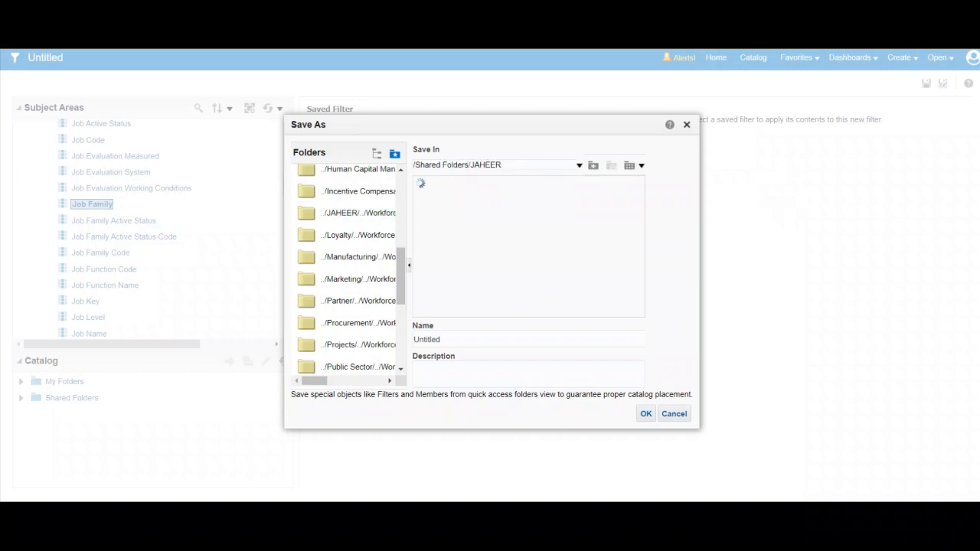
Step: Name the filter Country Filter 8Jan2023 and save it in the selected folder instead of the recommended one
left_click_drag(444, 340, 389, 345)
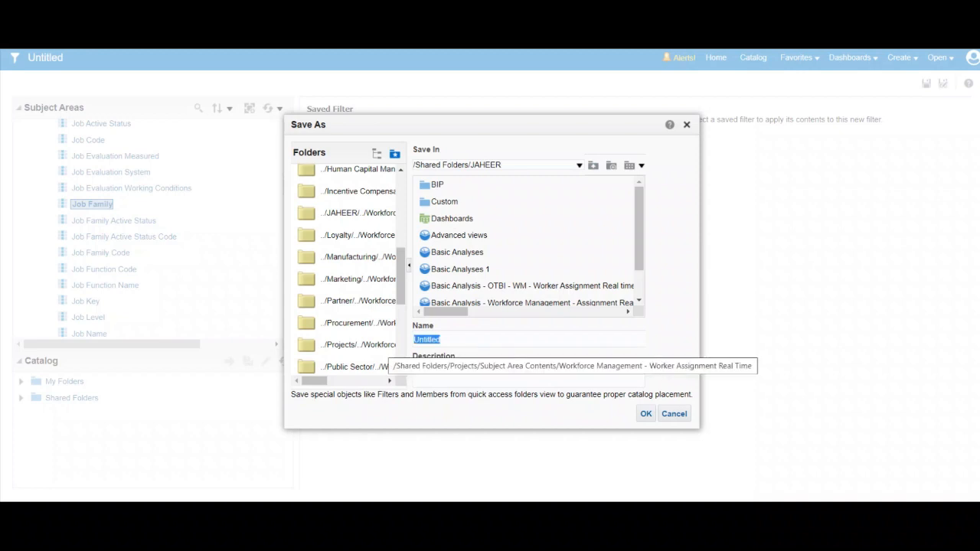
type("Country ")
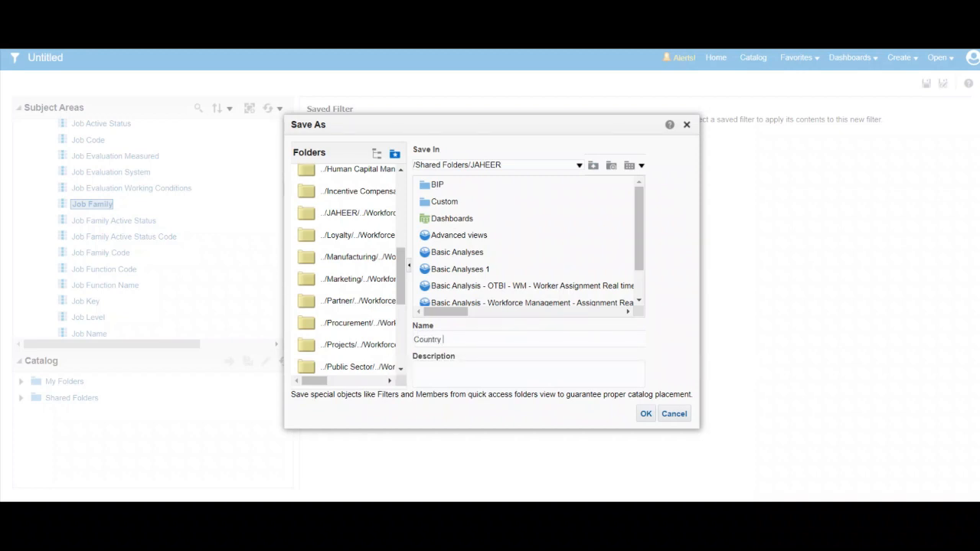
type("Filter 8Jan2023")
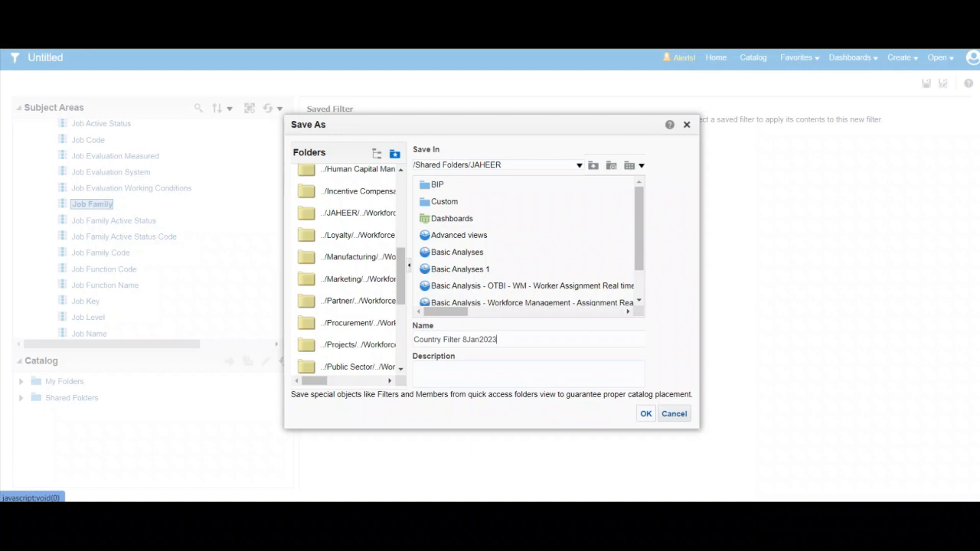
left_click(646, 414)
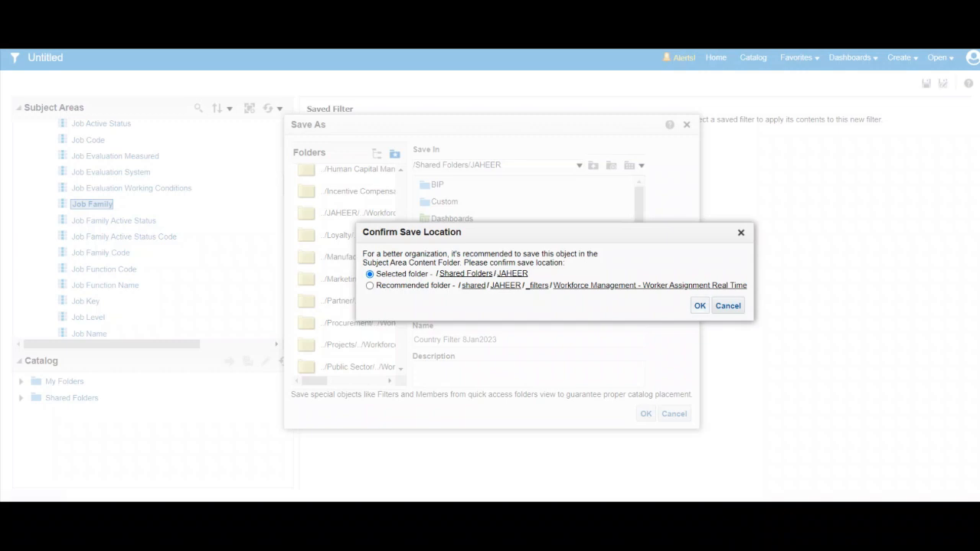
left_click(700, 306)
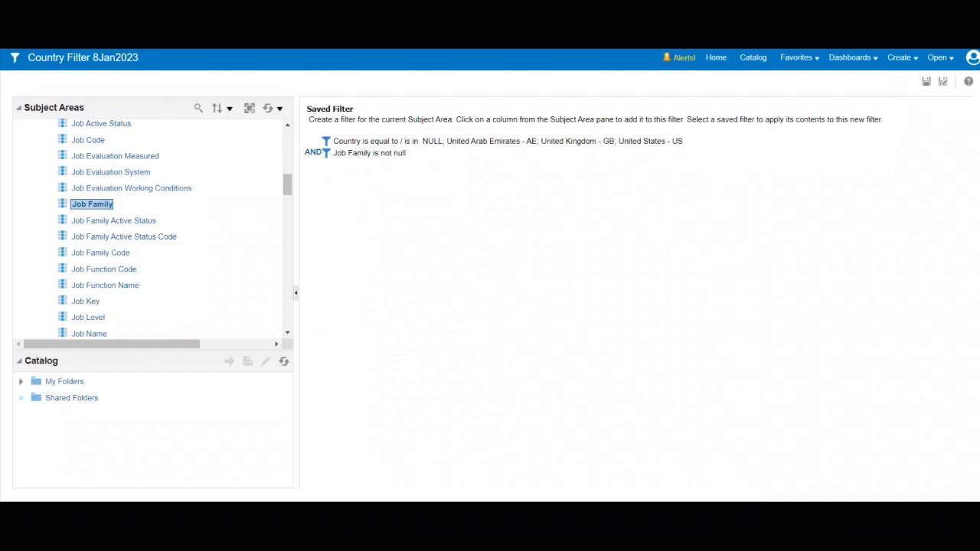
Step: Expand the owner's personal folder under Shared Folders to check for the saved Country Filter 8Jan2023
left_click_drag(288, 393, 288, 429)
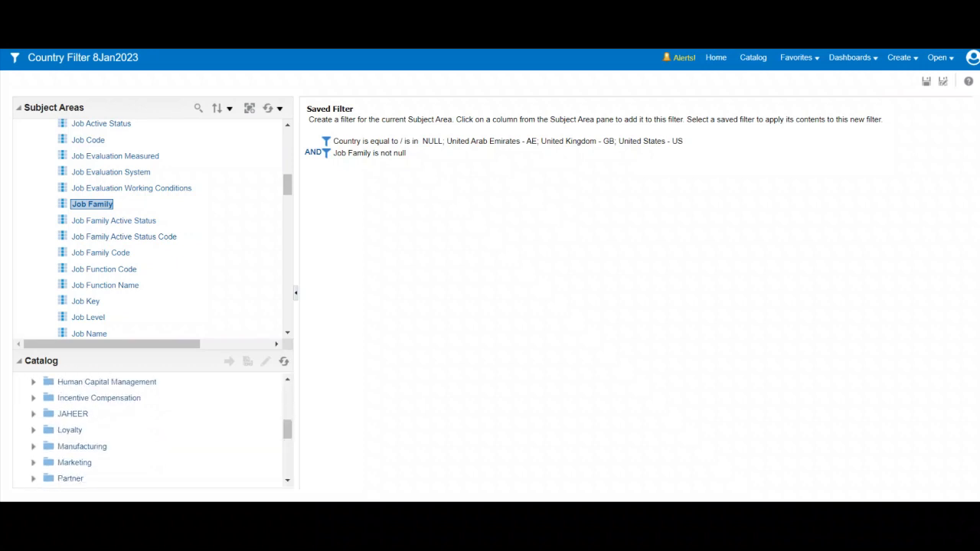
left_click(34, 414)
left_click(80, 414)
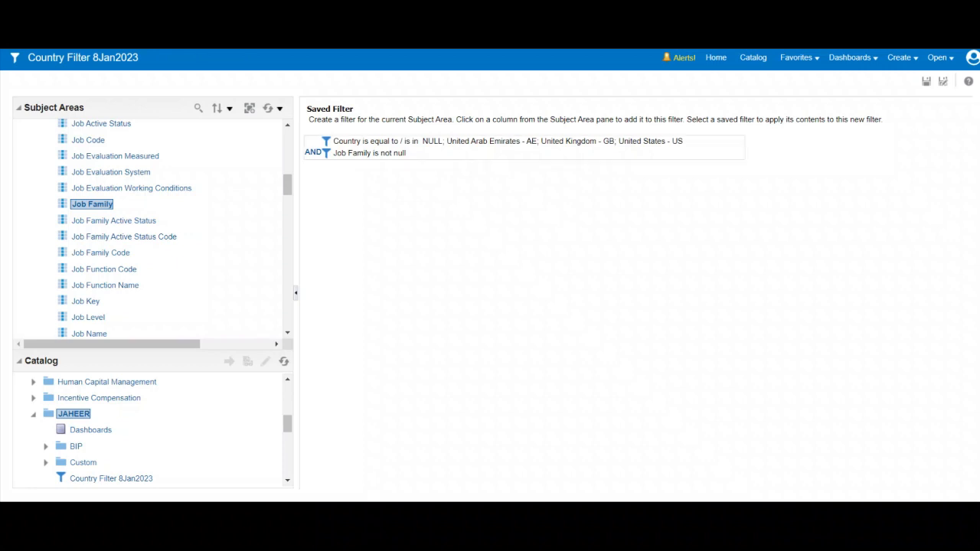
Step: Sort the owner's catalog folder by Last Modified Descending and look at the Basic Analysis - OTBI - WM - Worker Assignment Real time analysis
left_click(753, 58)
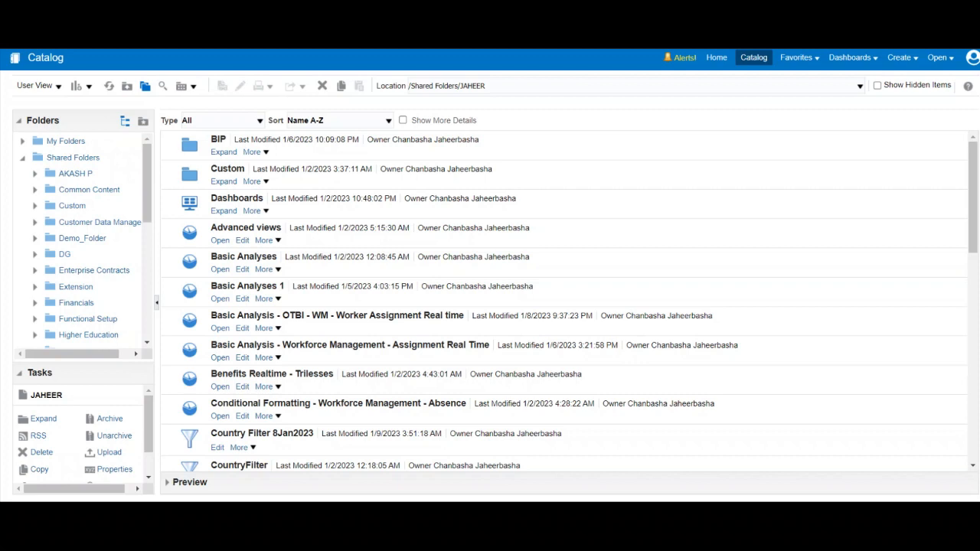
left_click(388, 120)
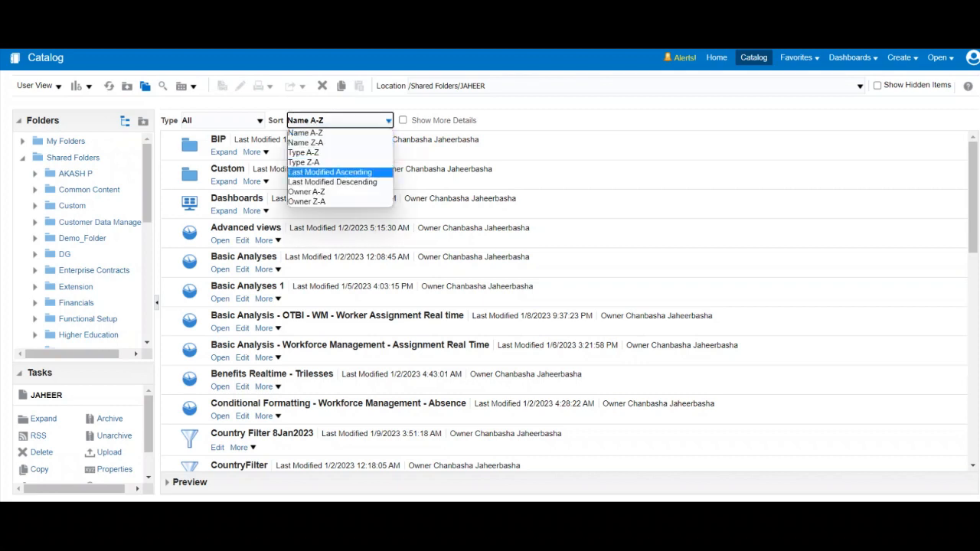
left_click(332, 181)
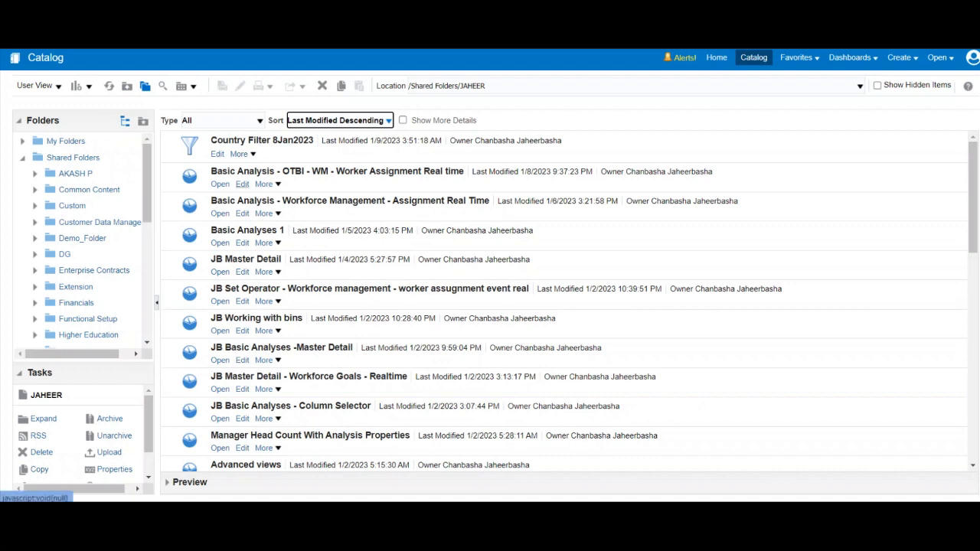
left_click(242, 184)
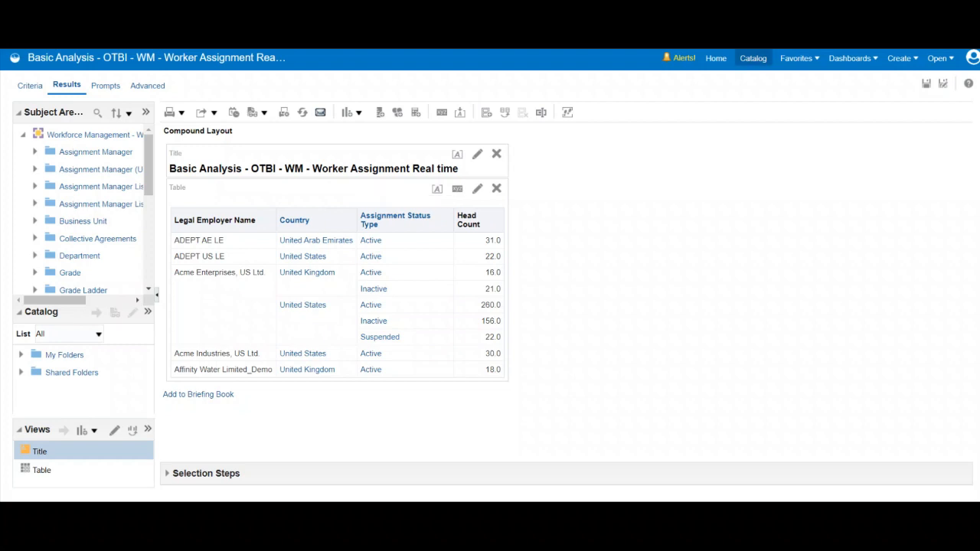
left_click(752, 58)
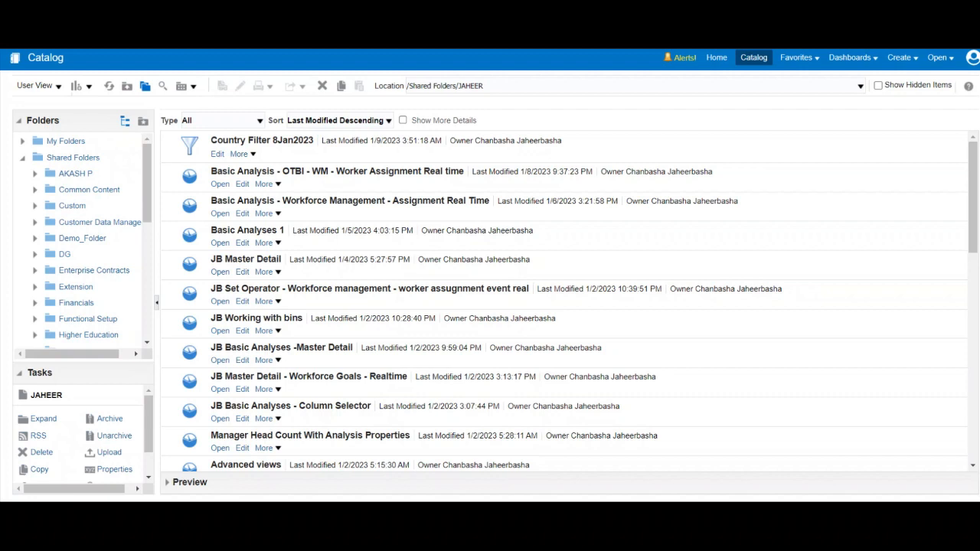
Step: In Country Filter 8Jan2023, remove NULL, United Arab Emirates - AE and United Kingdom - GB from the Country condition's values and save the filter
left_click(218, 154)
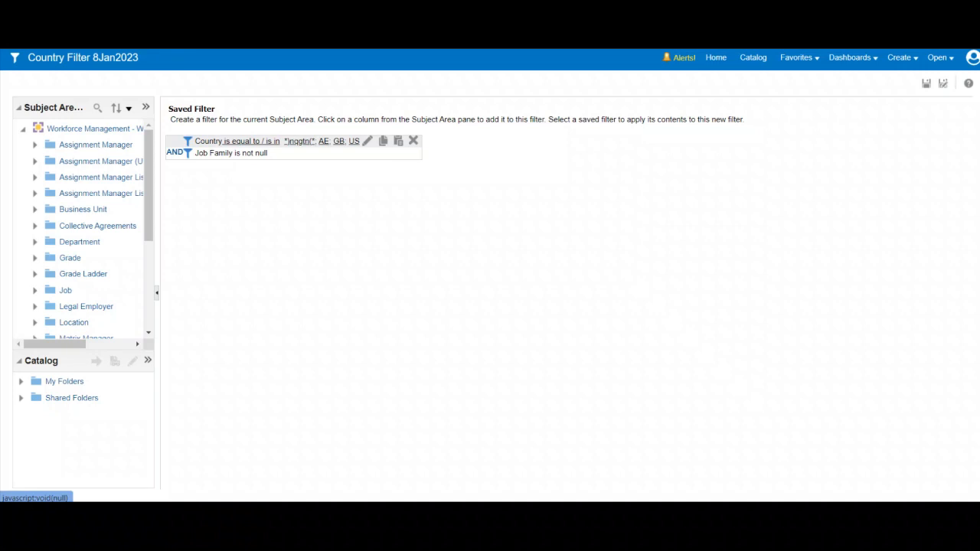
left_click(368, 141)
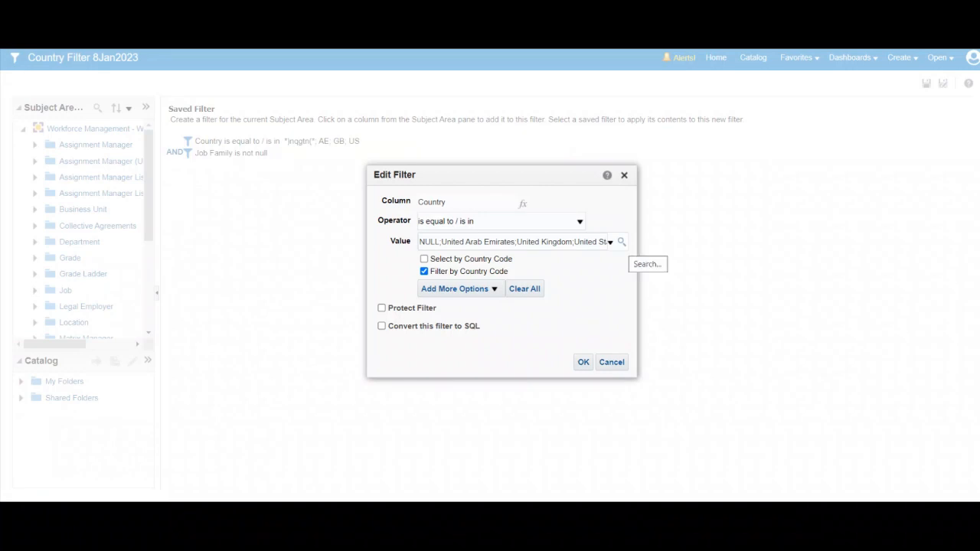
left_click(621, 241)
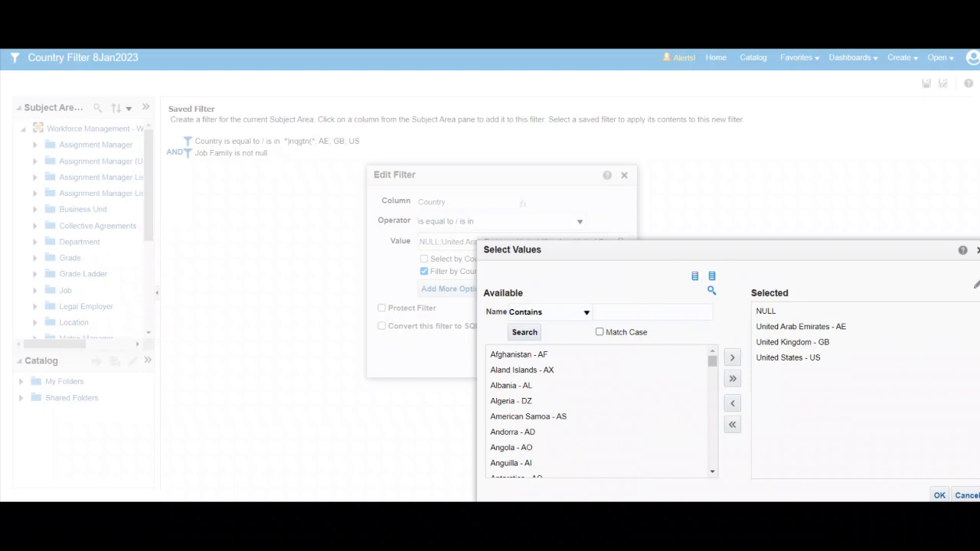
left_click(766, 311)
left_click(732, 403)
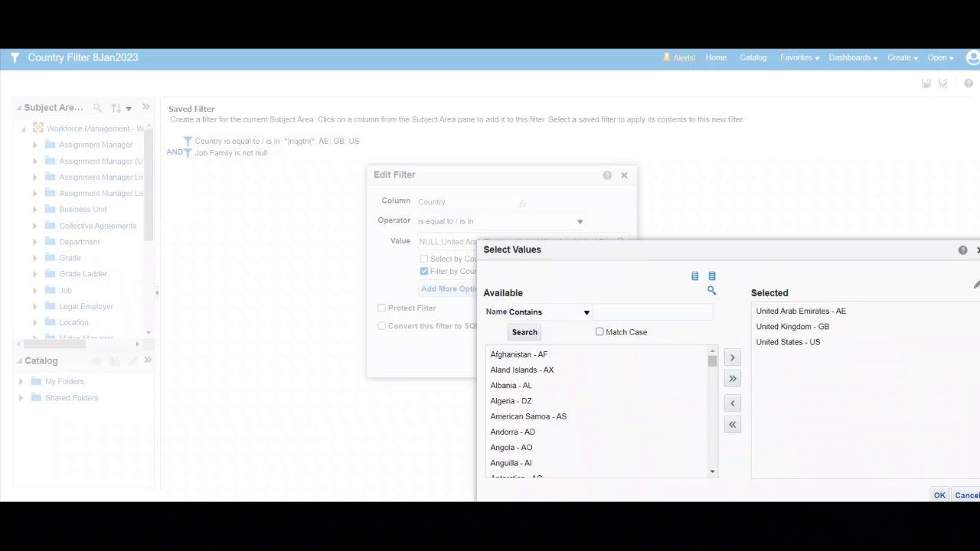
left_click(800, 311)
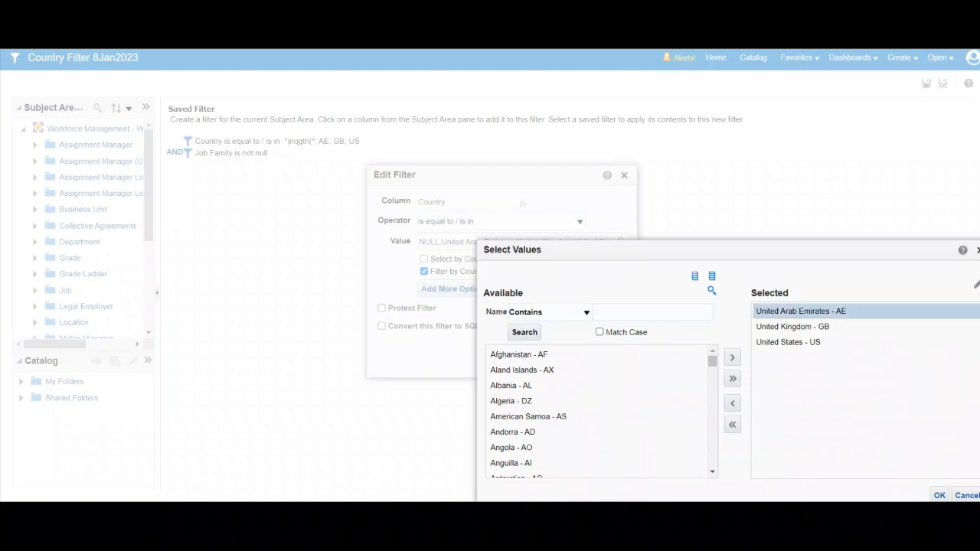
left_click(733, 403)
left_click(793, 312)
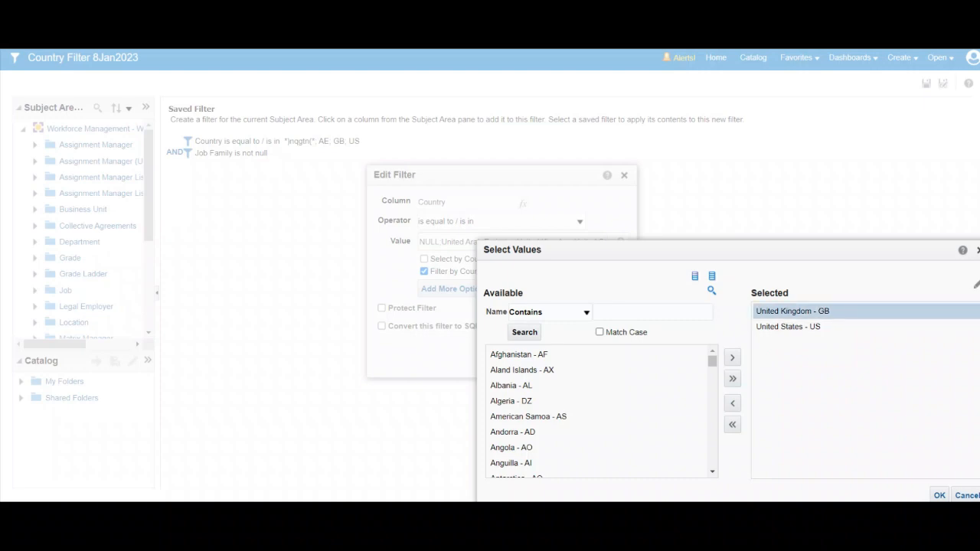
left_click(733, 404)
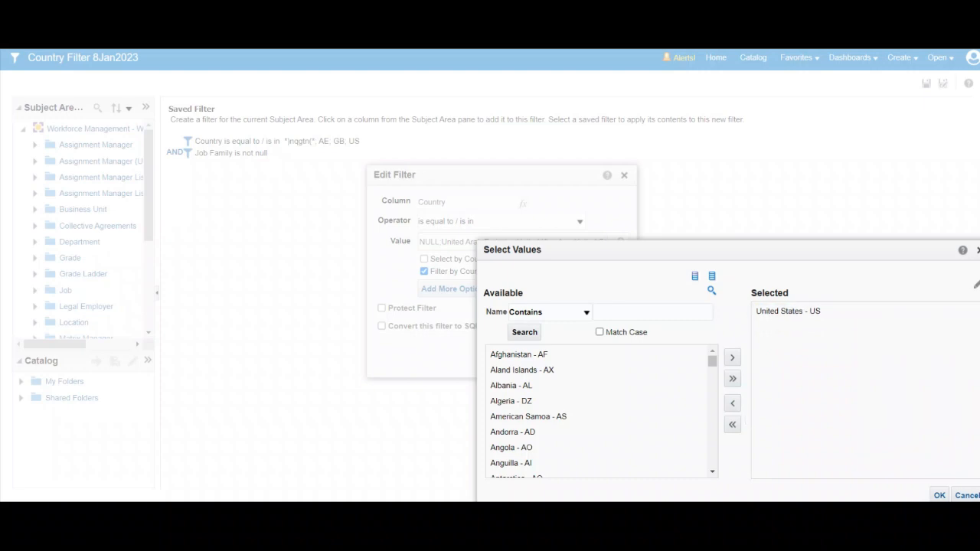
left_click(939, 495)
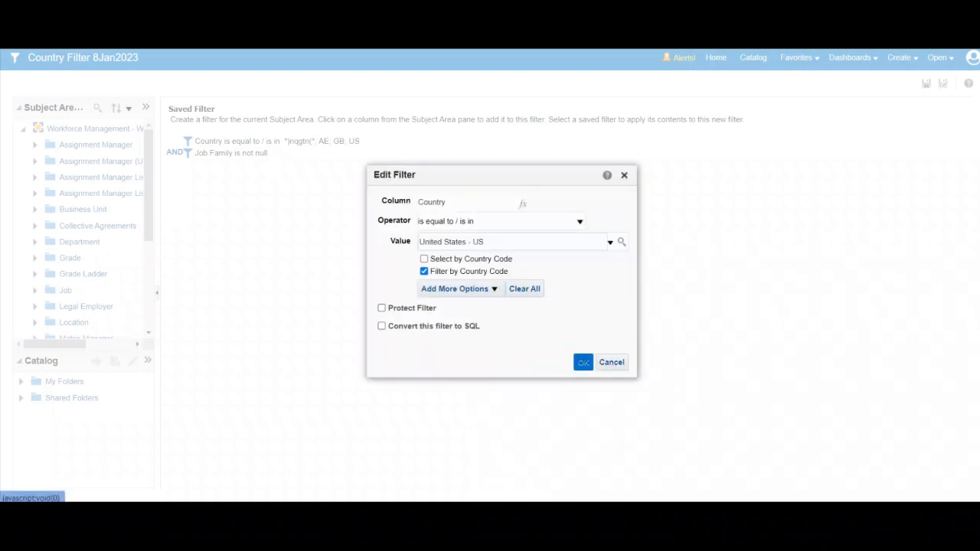
left_click(582, 362)
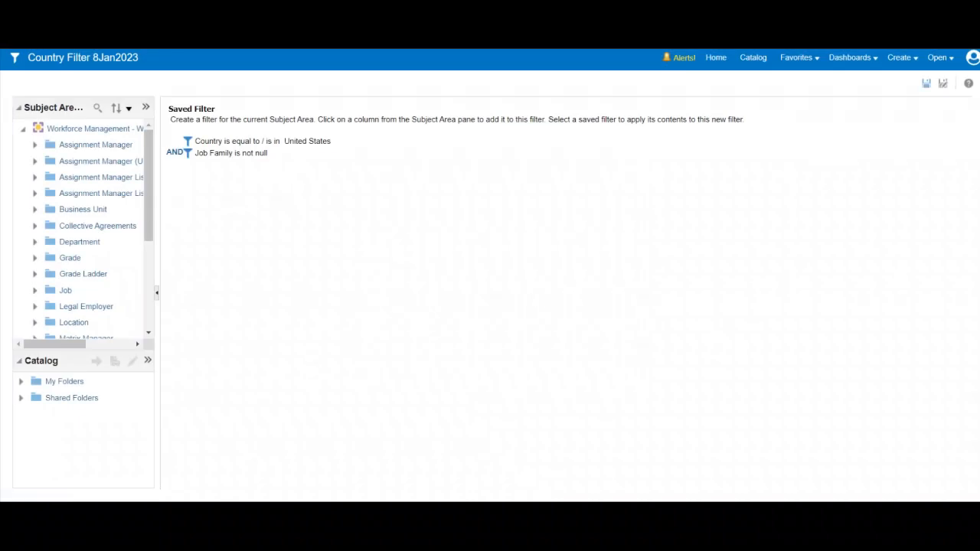
left_click(926, 82)
Step: Open Basic Analysis - OTBI - WM - Worker Assignment Real time from the catalog for editing
left_click(753, 59)
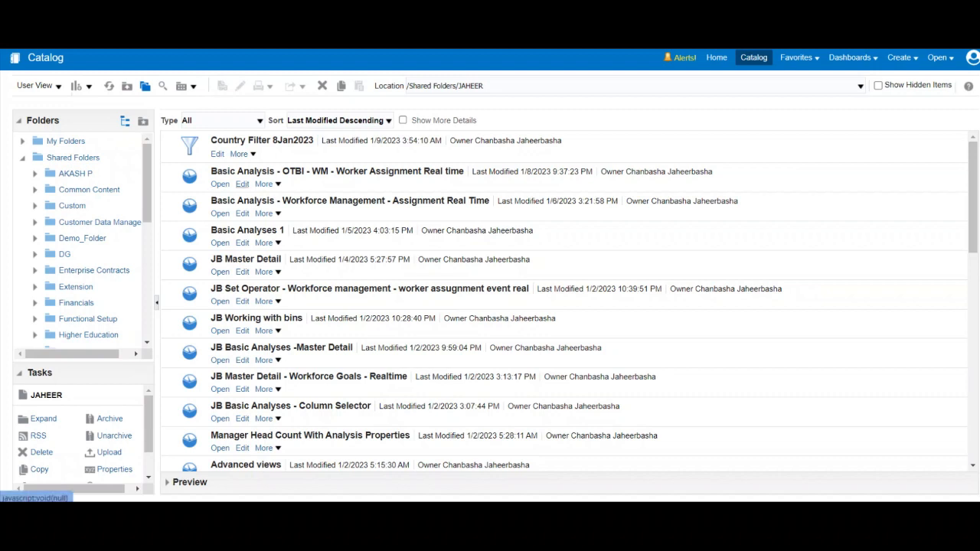
left_click(263, 184)
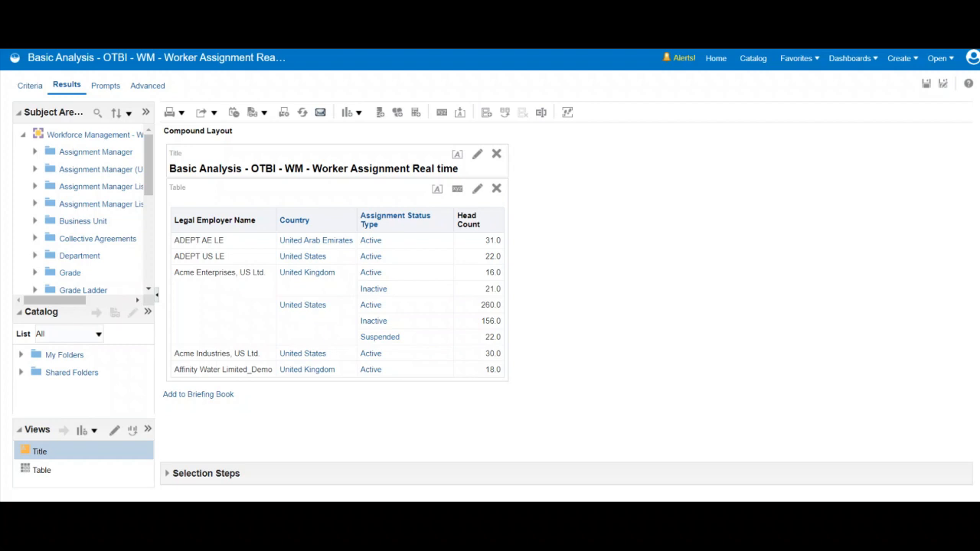
Step: Look for the saved country filter in the owner's folder under Shared Folders and check which catalog item types can be listed
left_click(21, 372)
scroll(77, 374, "down", 10)
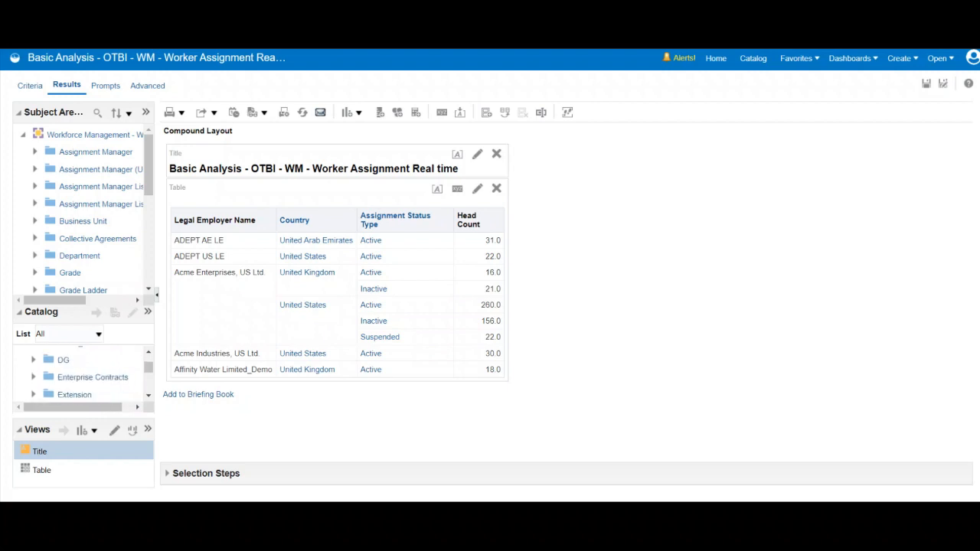
scroll(76, 373, "down", 3)
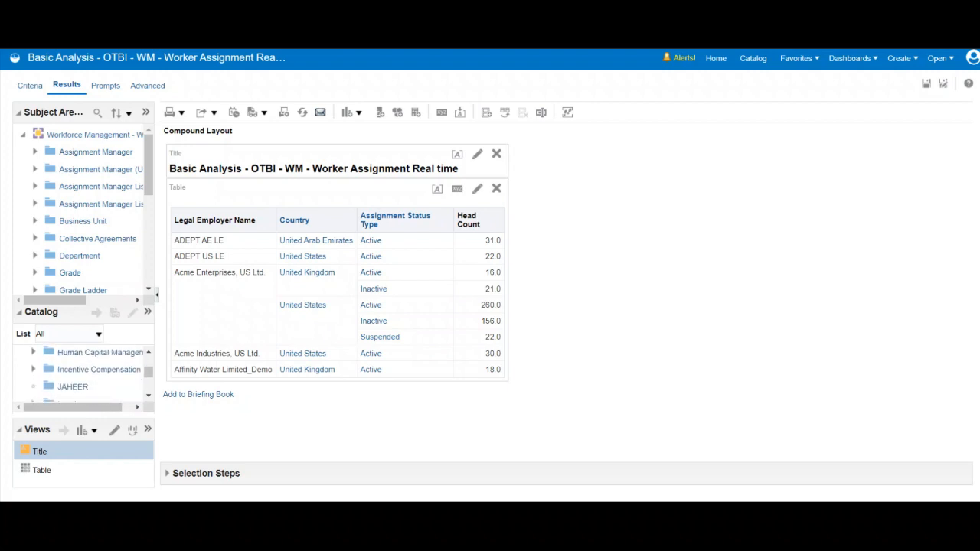
left_click(74, 386)
scroll(76, 374, "down", 3)
scroll(76, 374, "down", 1)
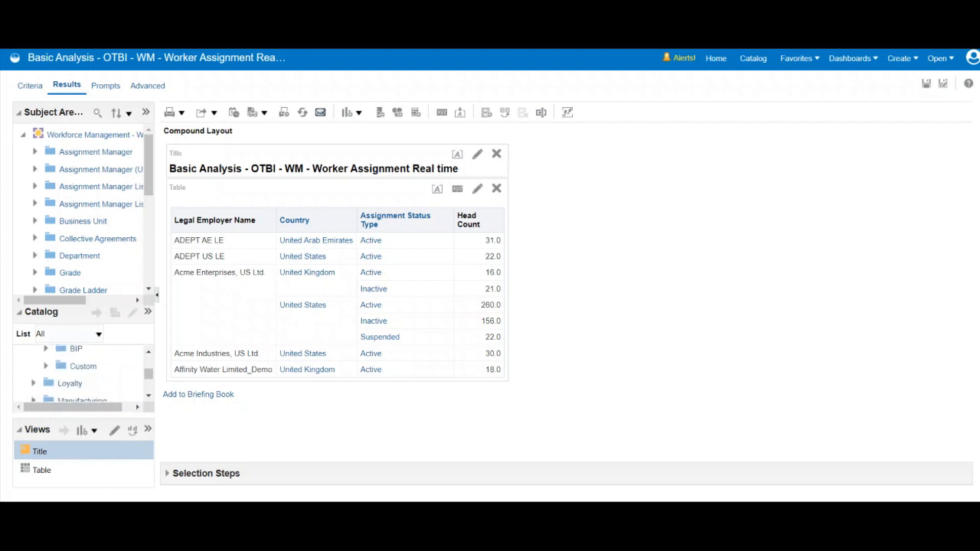
scroll(76, 374, "up", 1)
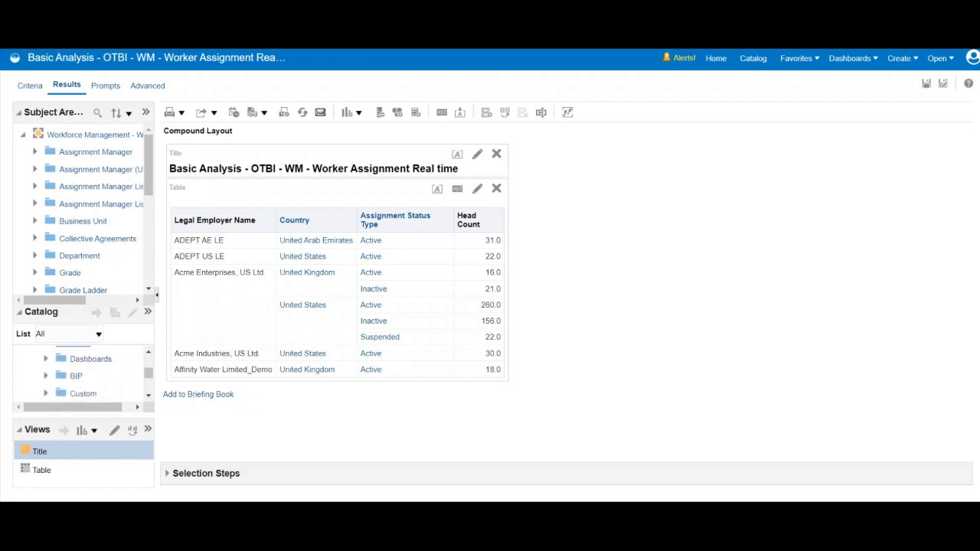
scroll(77, 374, "up", 1)
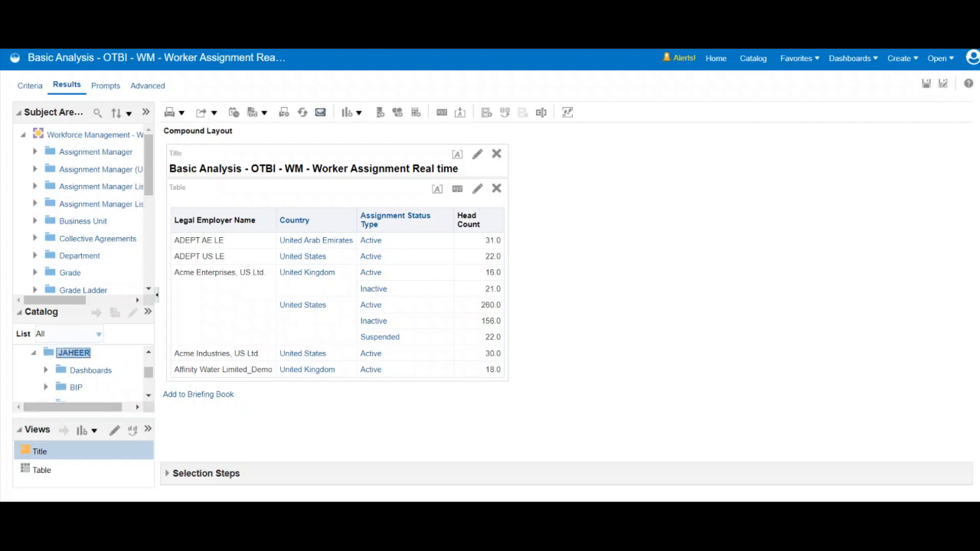
left_click(98, 334)
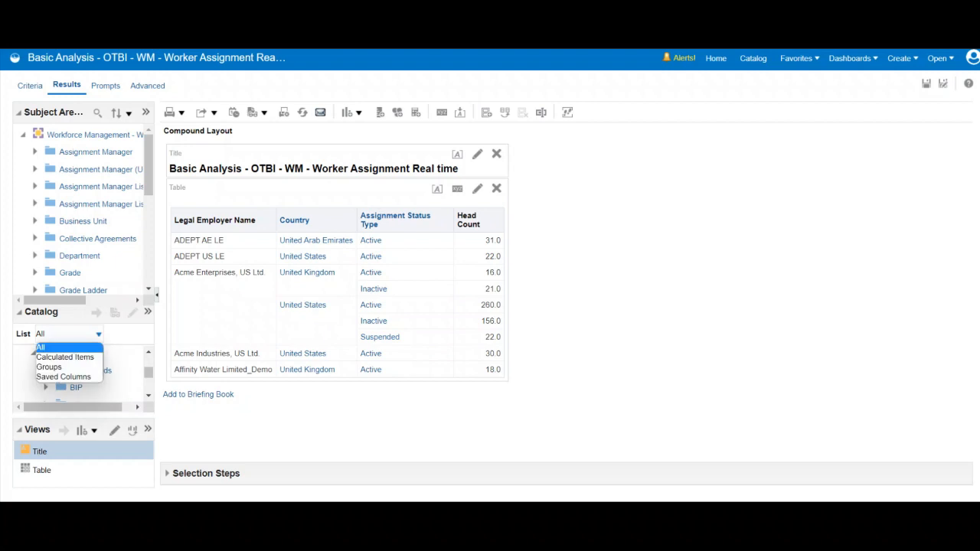
key("Escape")
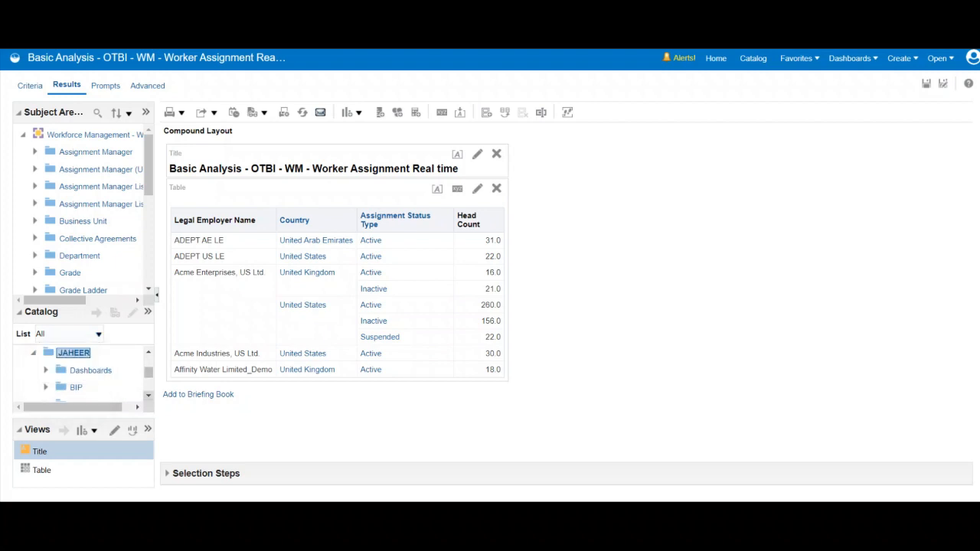
Step: Browse the owner's shared folder and its neighbouring catalog folders from the analysis results for the saved country filter
left_click(149, 395)
left_click(149, 396)
left_click(148, 396)
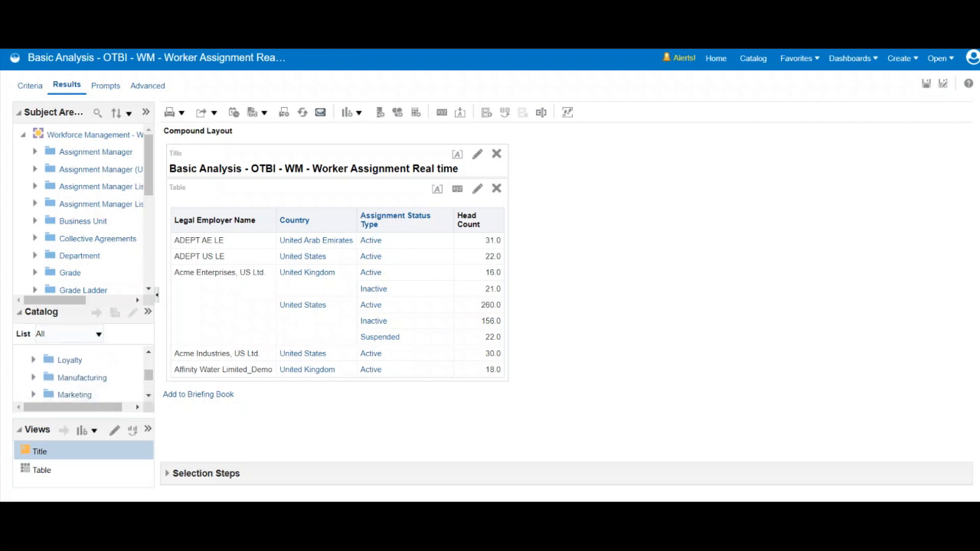
left_click(149, 352)
left_click(148, 352)
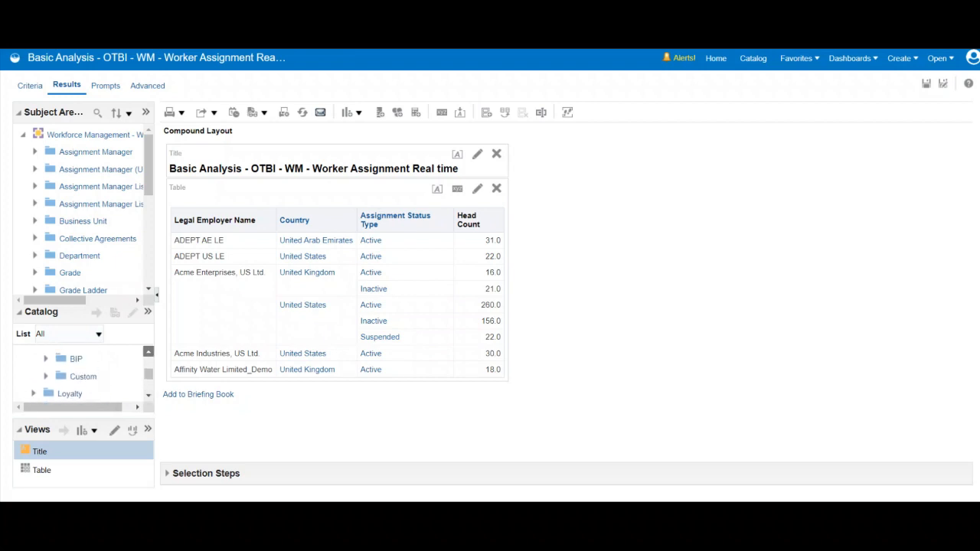
left_click(148, 352)
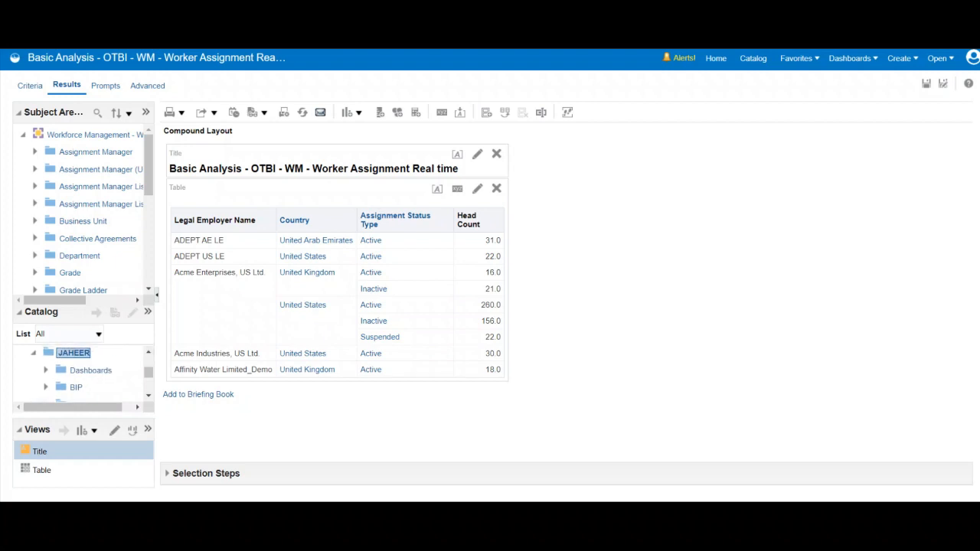
left_click(149, 396)
left_click(148, 396)
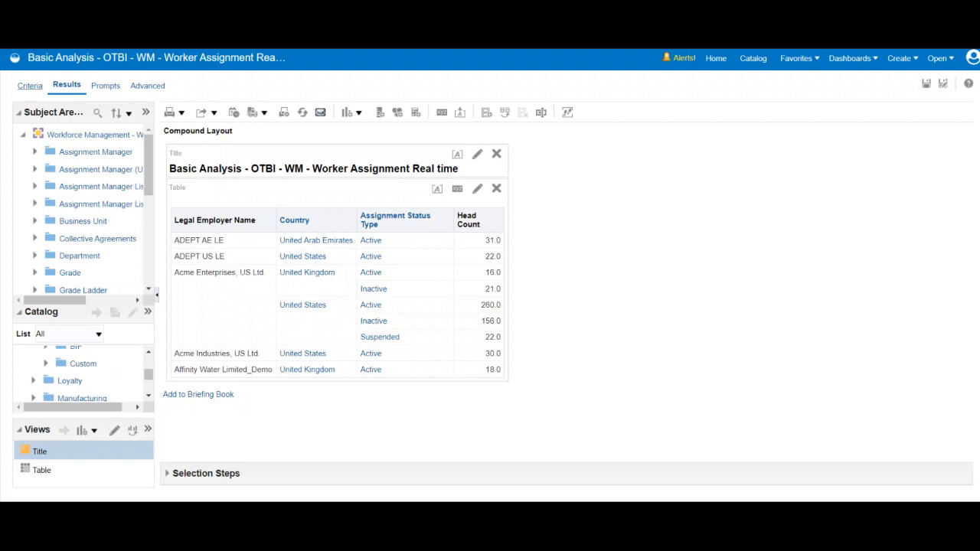
Step: Apply the saved Country Filter 8Jan2023 to the analysis criteria as a reference, keeping the existing filters
left_click(31, 85)
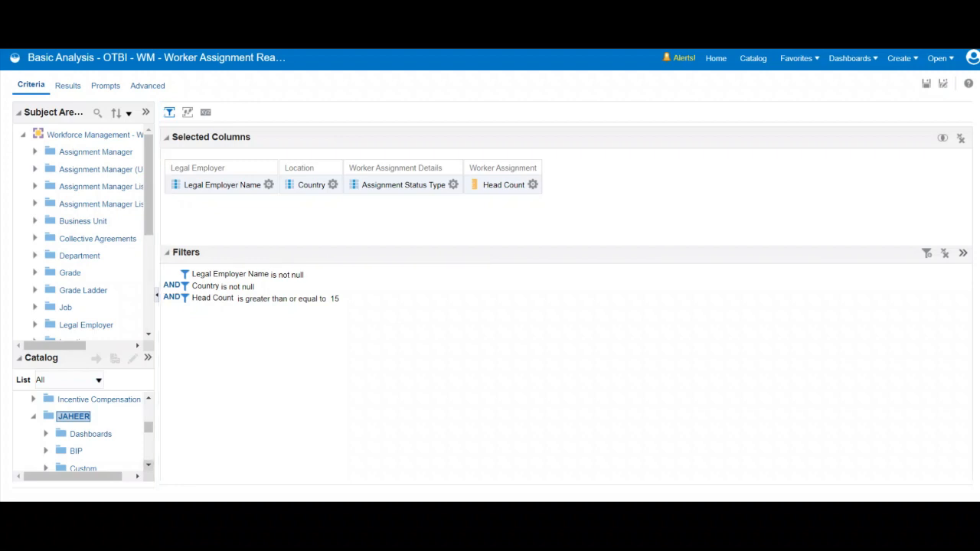
scroll(84, 433, "down", 2)
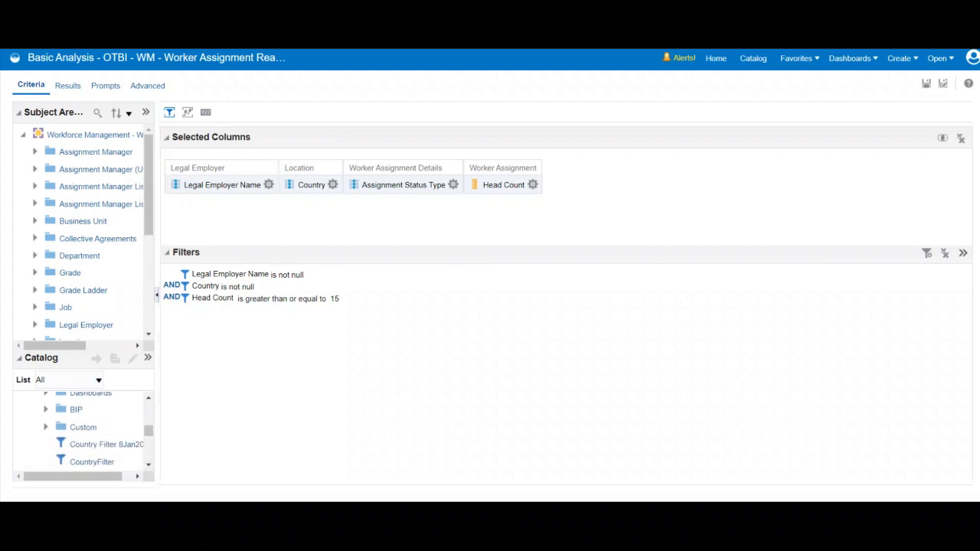
left_click(102, 444)
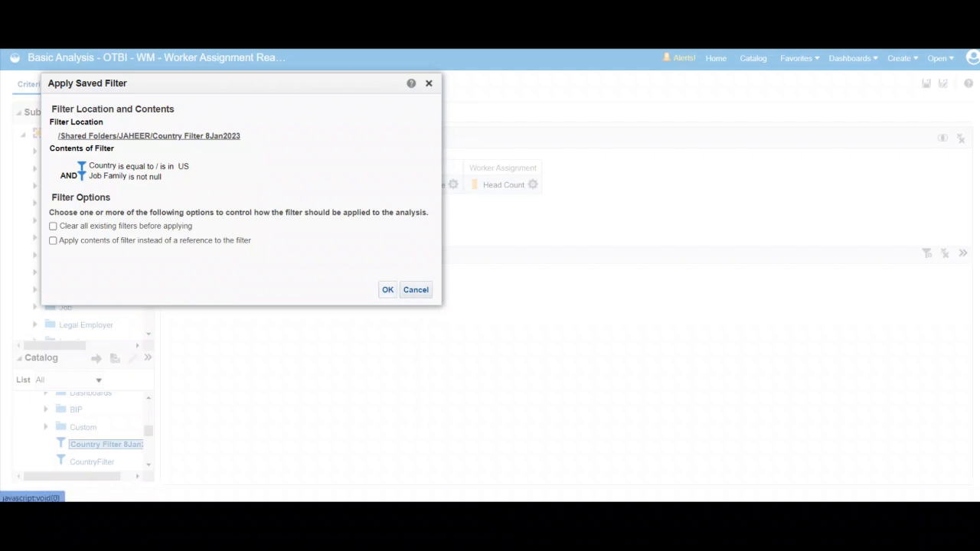
left_click(387, 290)
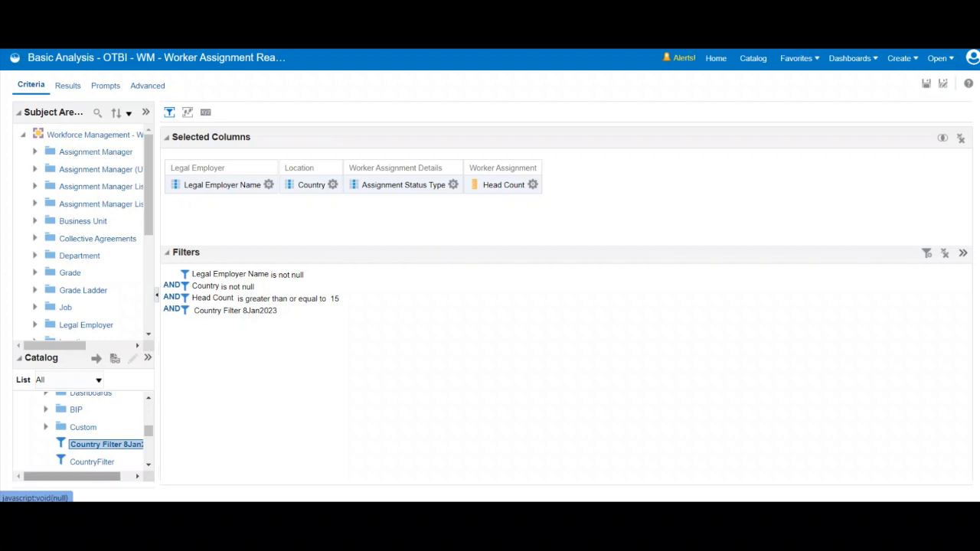
Step: Check the applied filter's full name in the catalog, then save the analysis and run its results
left_click_drag(90, 476, 108, 476)
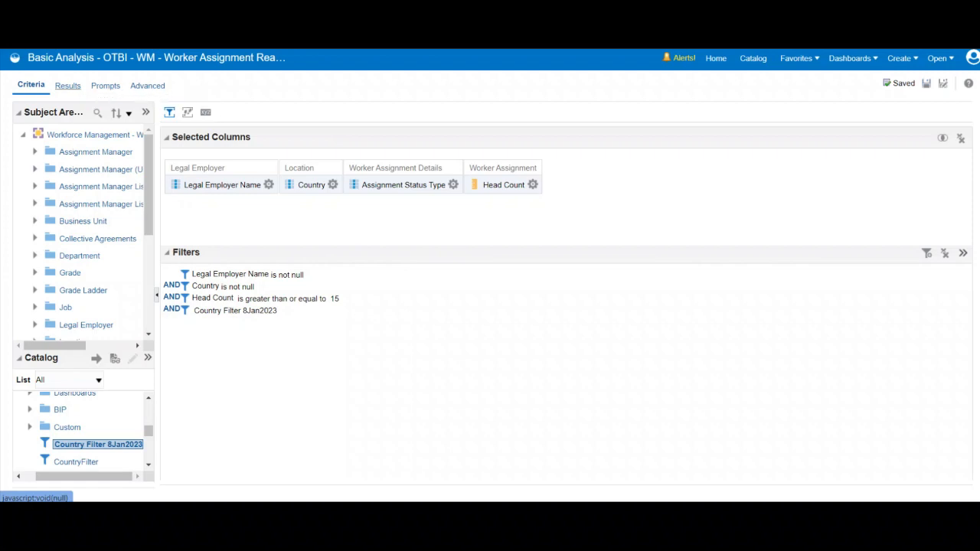
left_click(67, 85)
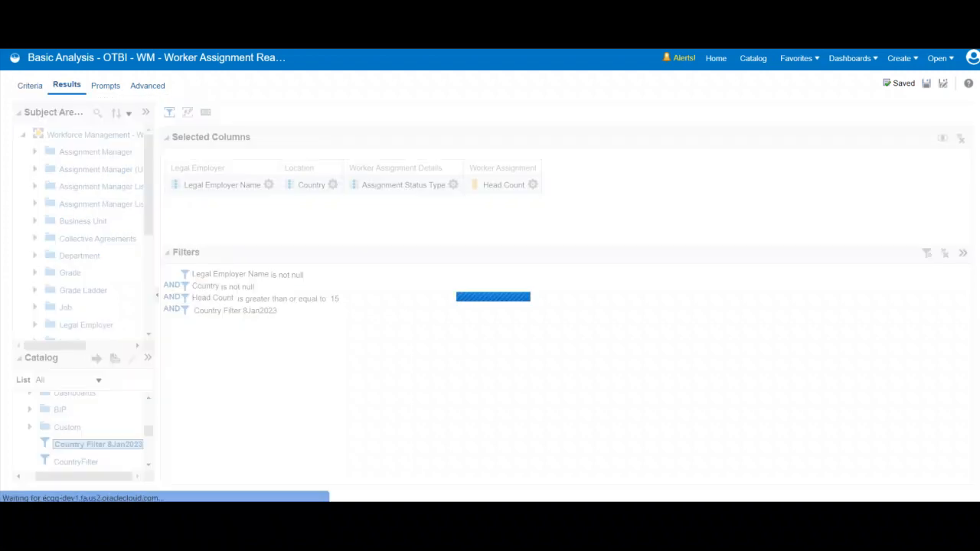